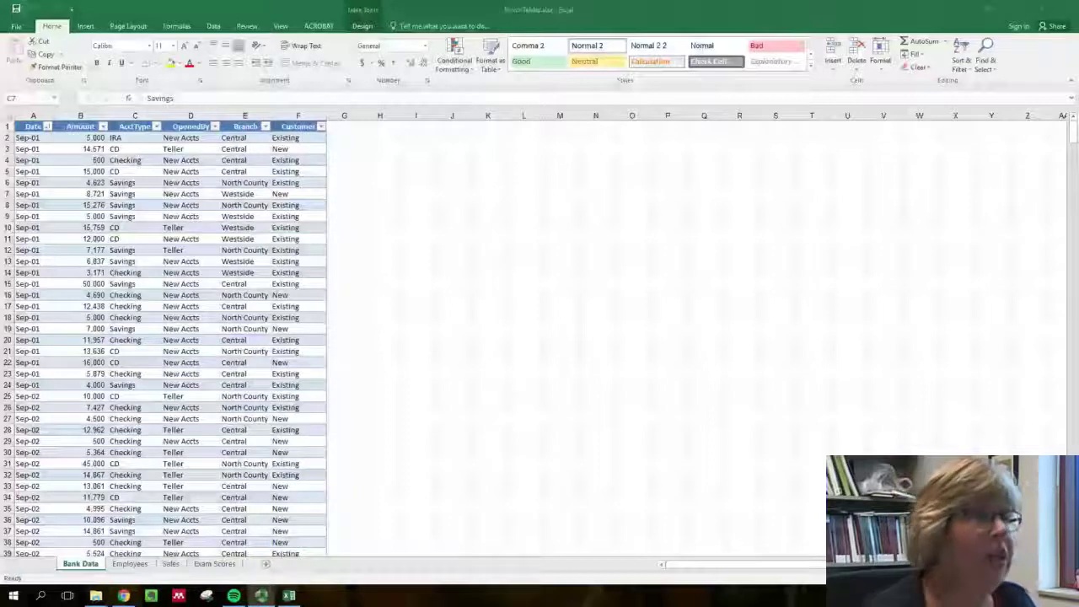
Step: Create a PivotTable from the Bank_Data table on a new worksheet
{"action": "left_click", "coordinate": [56, 168]}
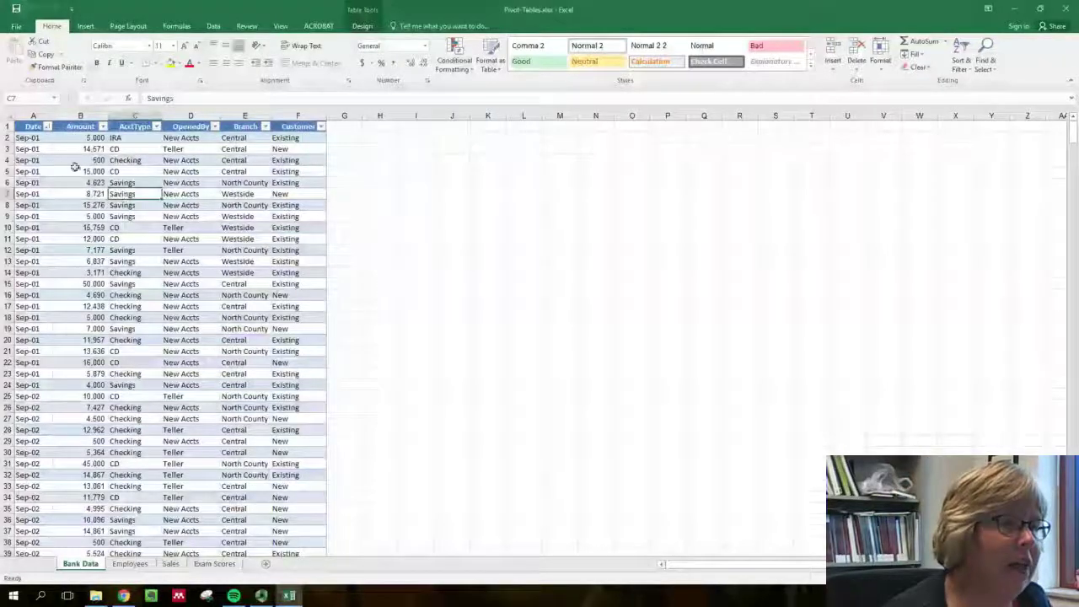
{"action": "left_click", "coordinate": [39, 149]}
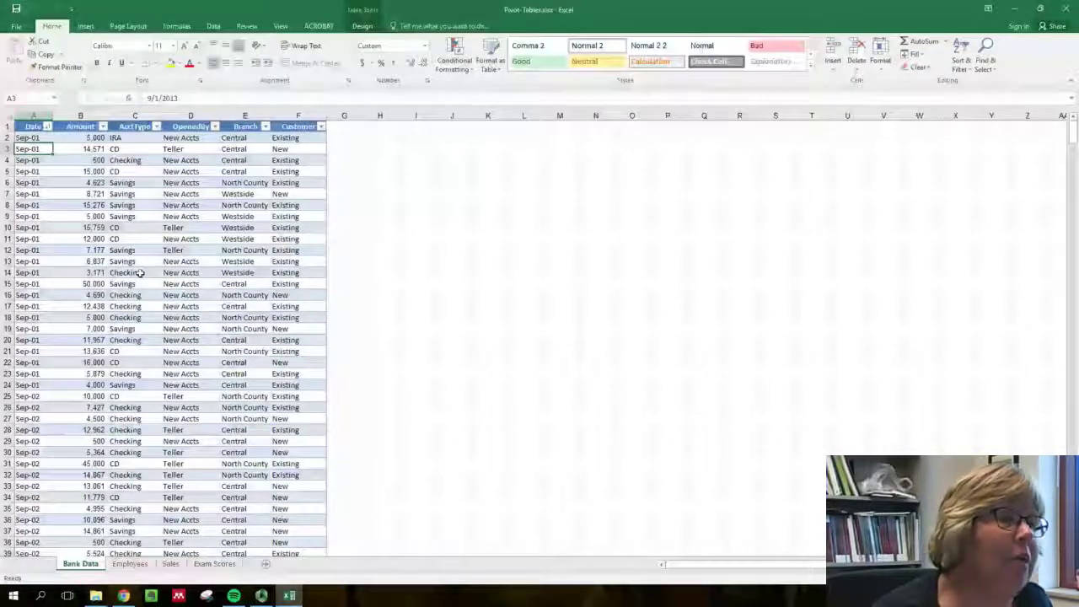
{"action": "left_click", "coordinate": [86, 26]}
{"action": "left_click", "coordinate": [18, 52]}
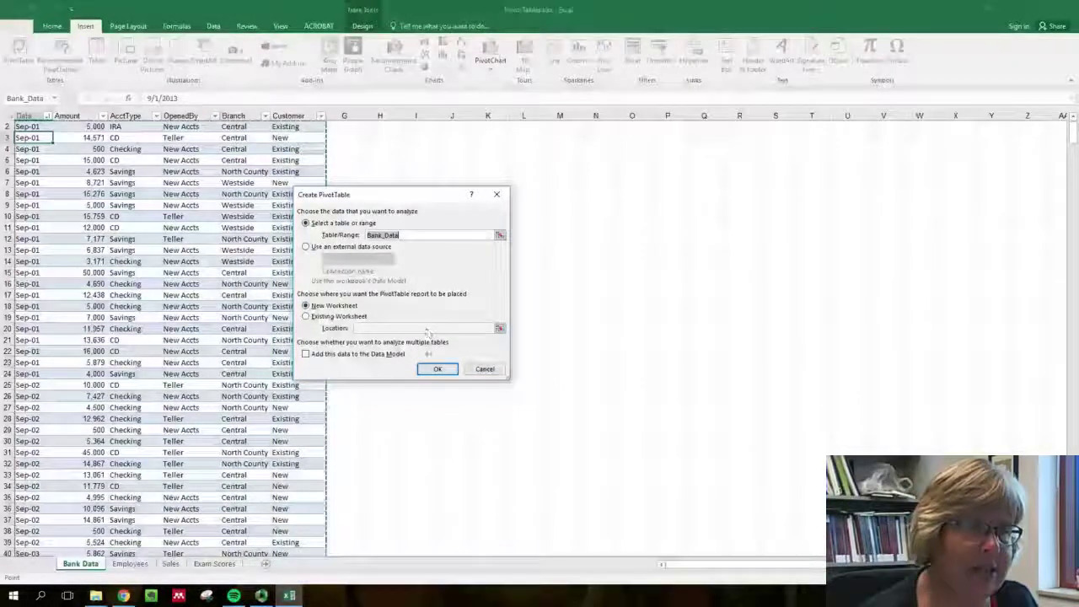
{"action": "left_click", "coordinate": [436, 371]}
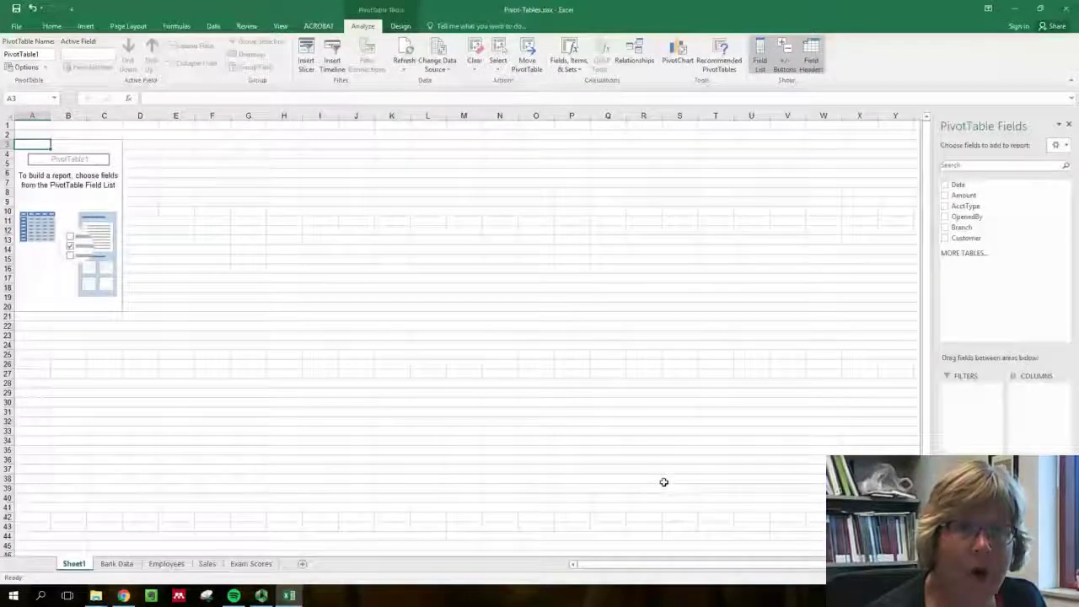
Step: Hide the PivotTable field list and show it again
{"action": "left_click", "coordinate": [1068, 124]}
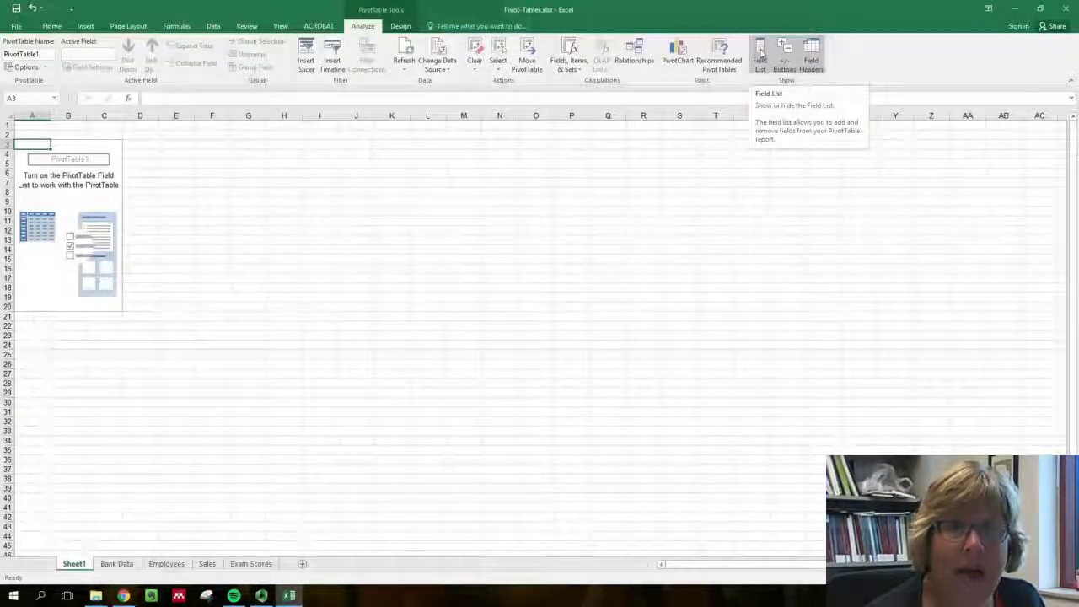
{"action": "left_click", "coordinate": [774, 48]}
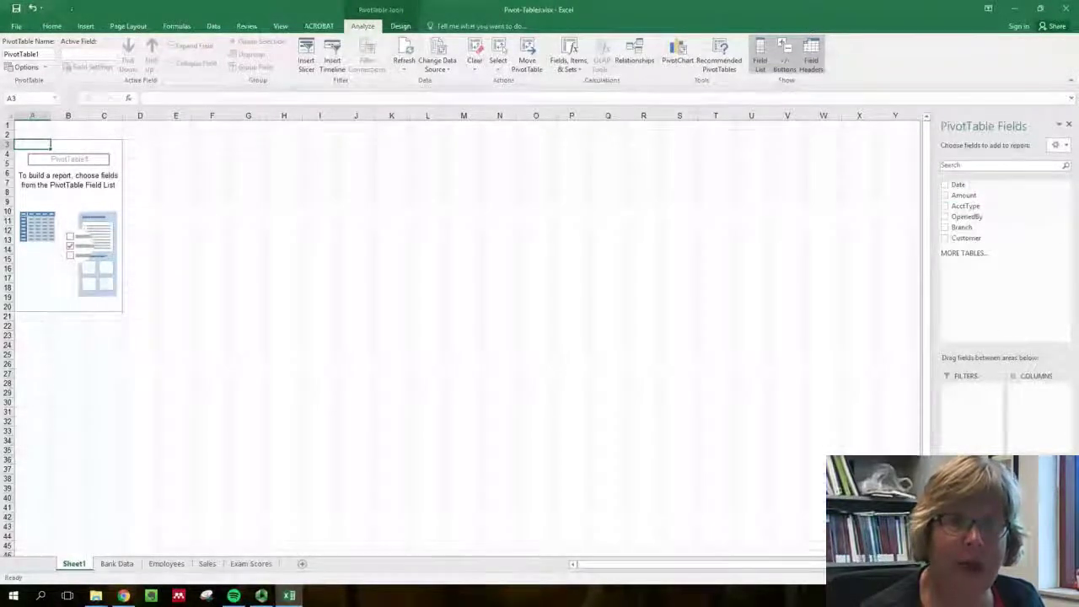
Step: Lay out the PivotTable with AcctType as rows, Branch as columns and the sum of Amount as values
{"action": "left_click_drag", "start_coordinate": [965, 206], "coordinate": [972, 497]}
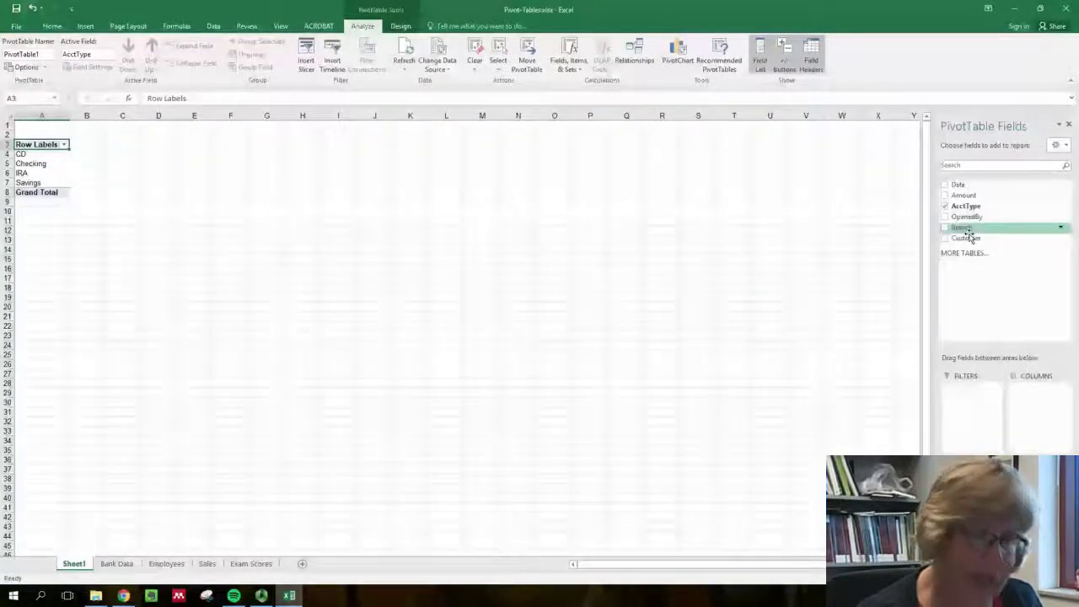
{"action": "left_click_drag", "start_coordinate": [972, 242], "coordinate": [1038, 390]}
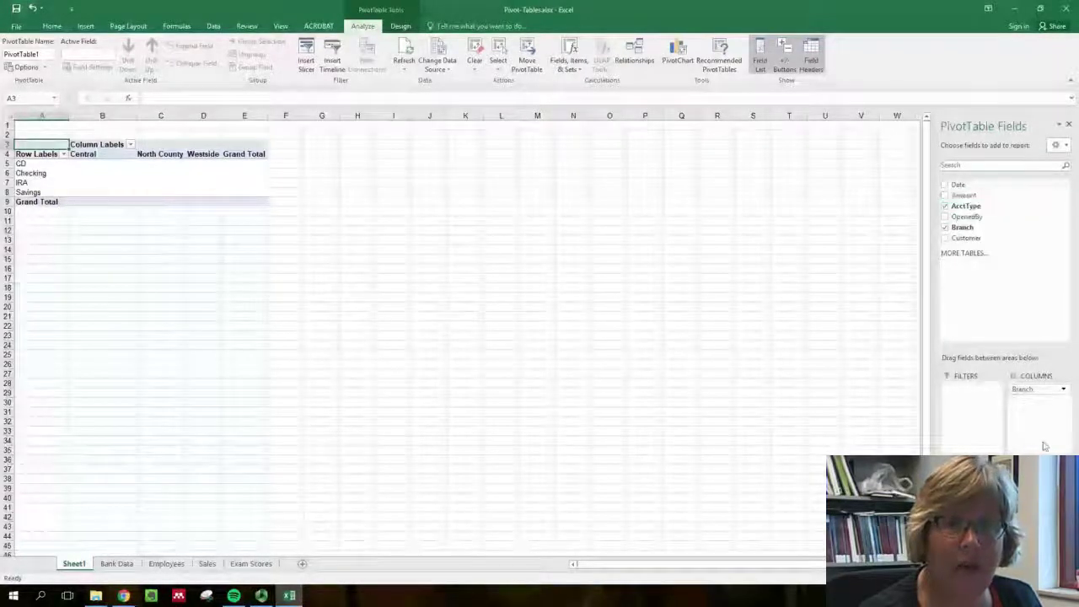
{"action": "left_click_drag", "start_coordinate": [983, 199], "coordinate": [1037, 489]}
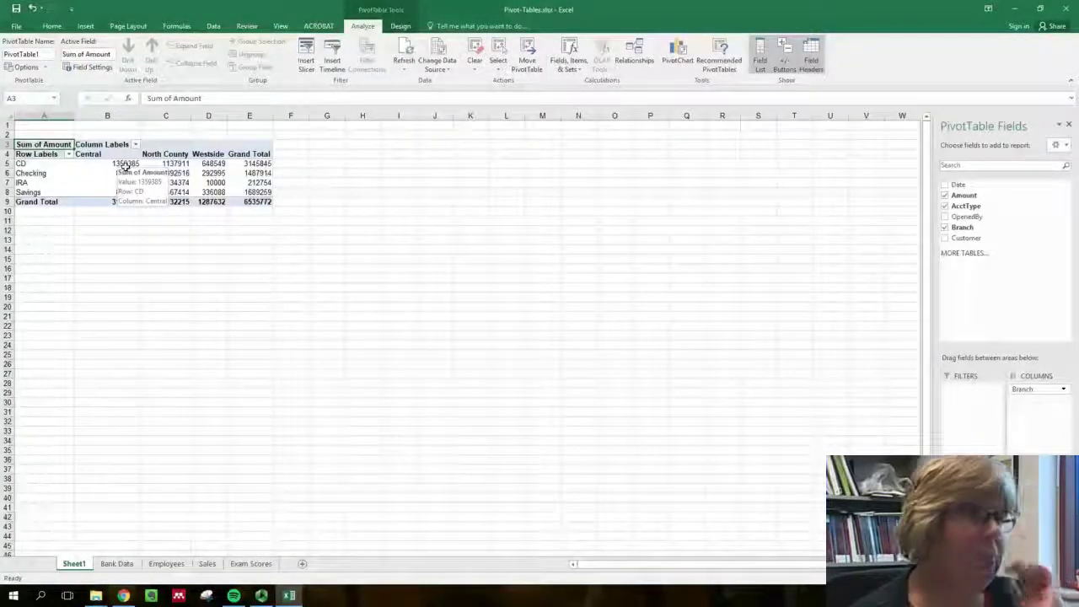
Step: Format the PivotTable's Amount values as Number with 0 decimal places and a thousands separator
{"action": "right_click", "coordinate": [125, 167]}
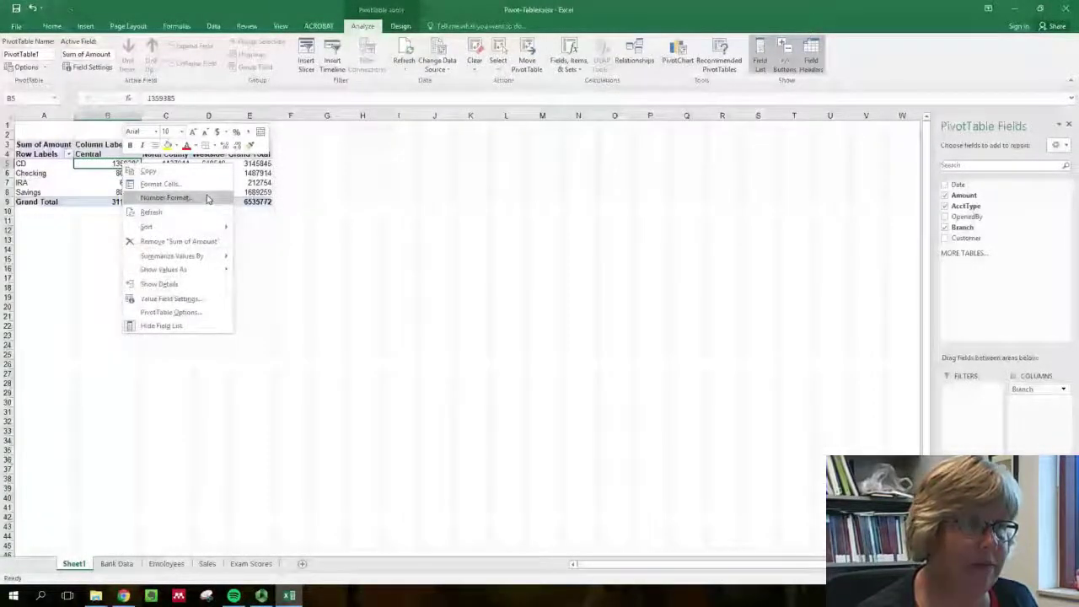
{"action": "left_click", "coordinate": [207, 198]}
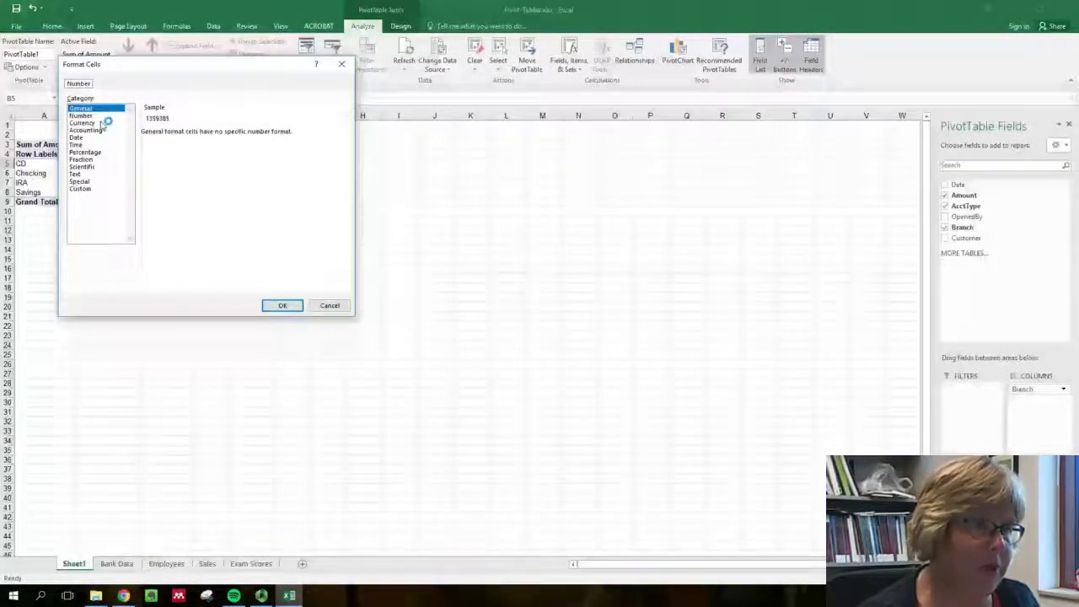
{"action": "left_click", "coordinate": [99, 116]}
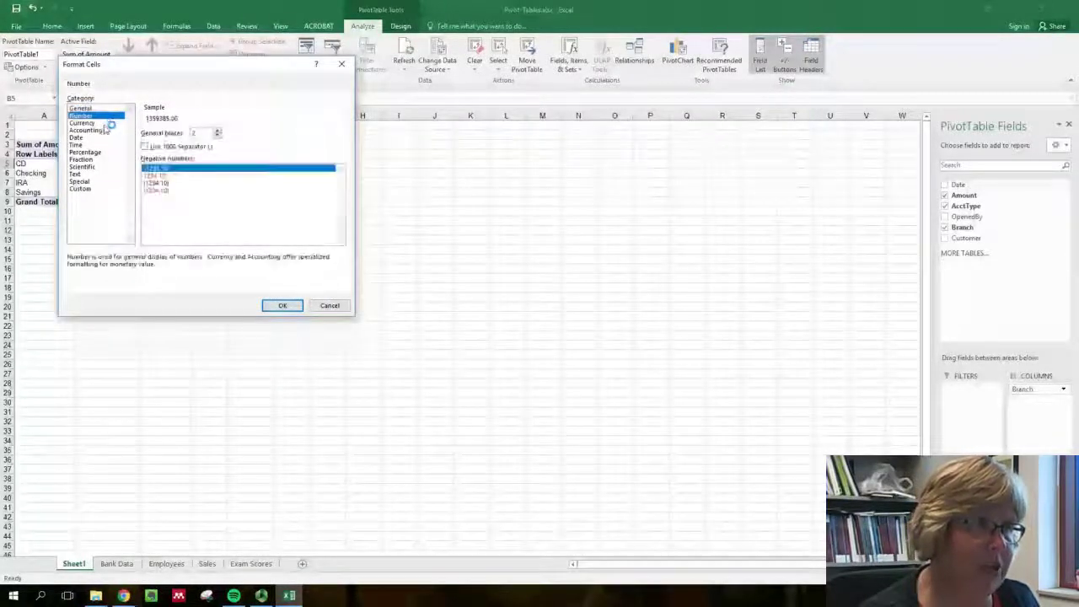
{"action": "left_click", "coordinate": [217, 136]}
{"action": "left_click", "coordinate": [218, 136]}
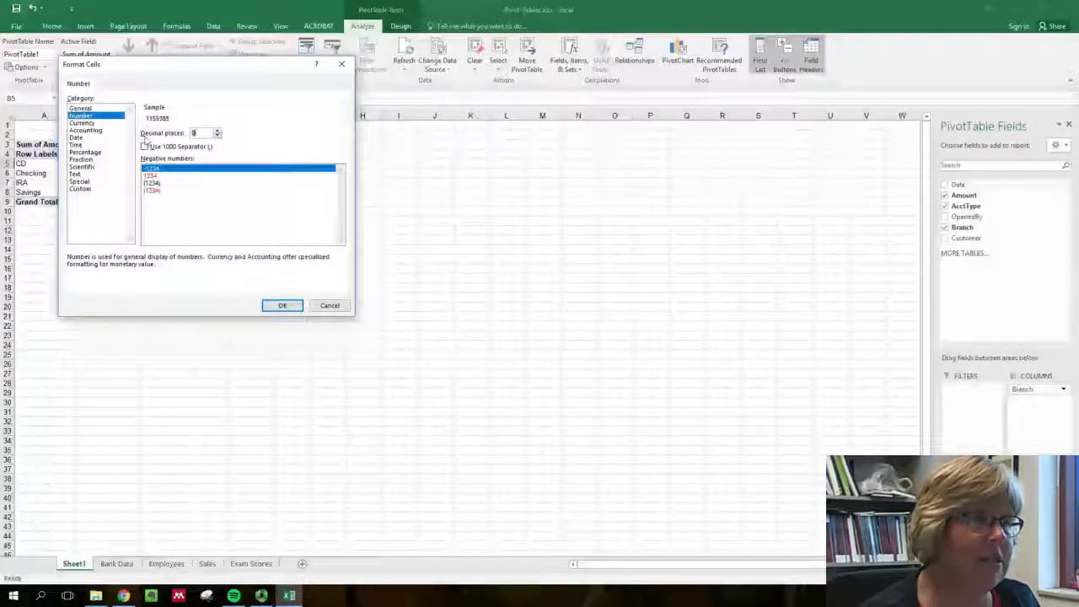
{"action": "left_click", "coordinate": [144, 146]}
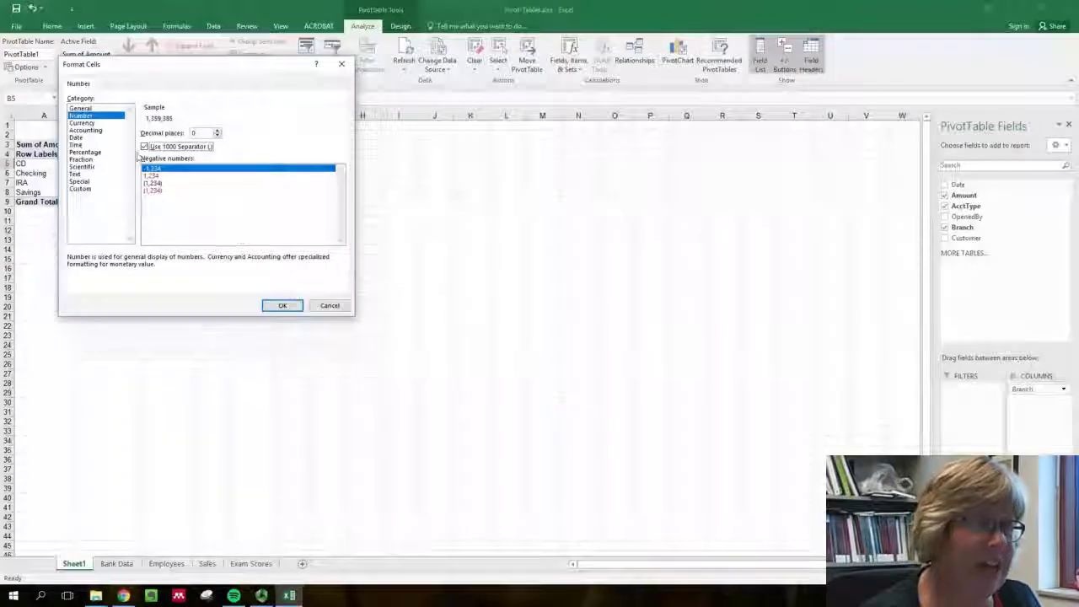
{"action": "left_click", "coordinate": [284, 307]}
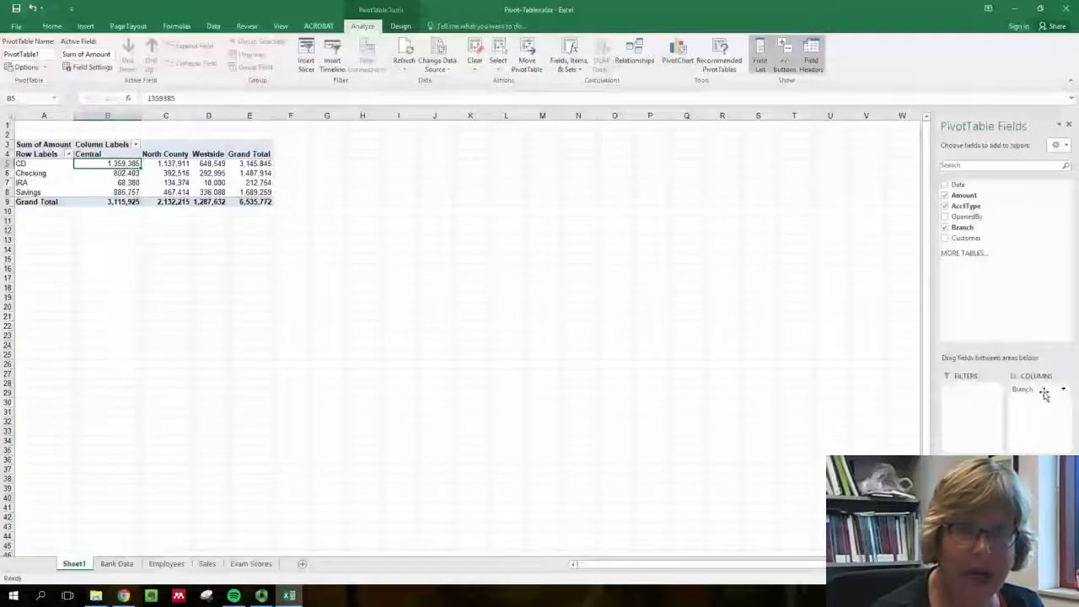
Step: Swap AcctType and Branch between the PivotTable's rows and columns, and swap them back
{"action": "left_click_drag", "start_coordinate": [1023, 390], "coordinate": [1025, 426]}
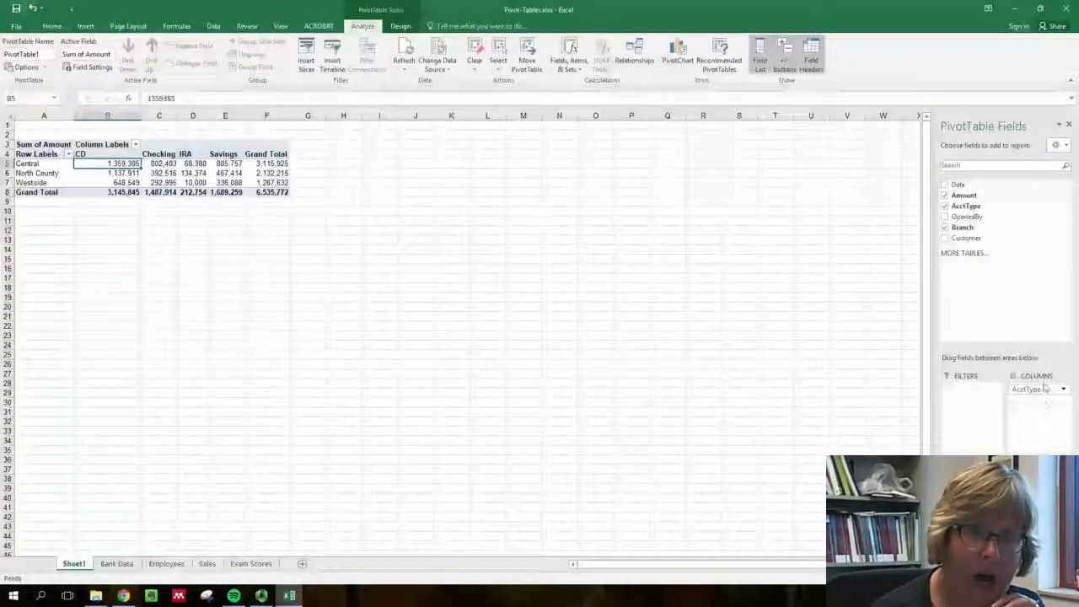
{"action": "mouse_move", "coordinate": [1039, 389]}
{"action": "left_mouse_down"}
{"action": "mouse_move", "coordinate": [1051, 397]}
{"action": "mouse_move", "coordinate": [1011, 488]}
{"action": "mouse_move", "coordinate": [1032, 392]}
{"action": "left_mouse_up"}
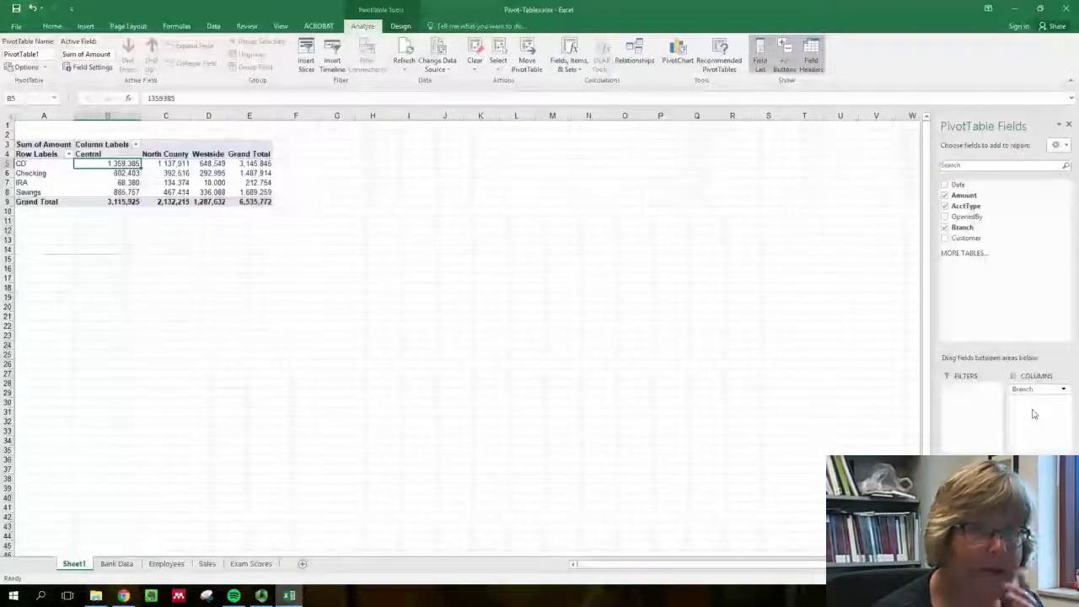
Step: Show the PivotTable's grand totals for columns only, and turn them back on for rows and columns
{"action": "left_click", "coordinate": [401, 28]}
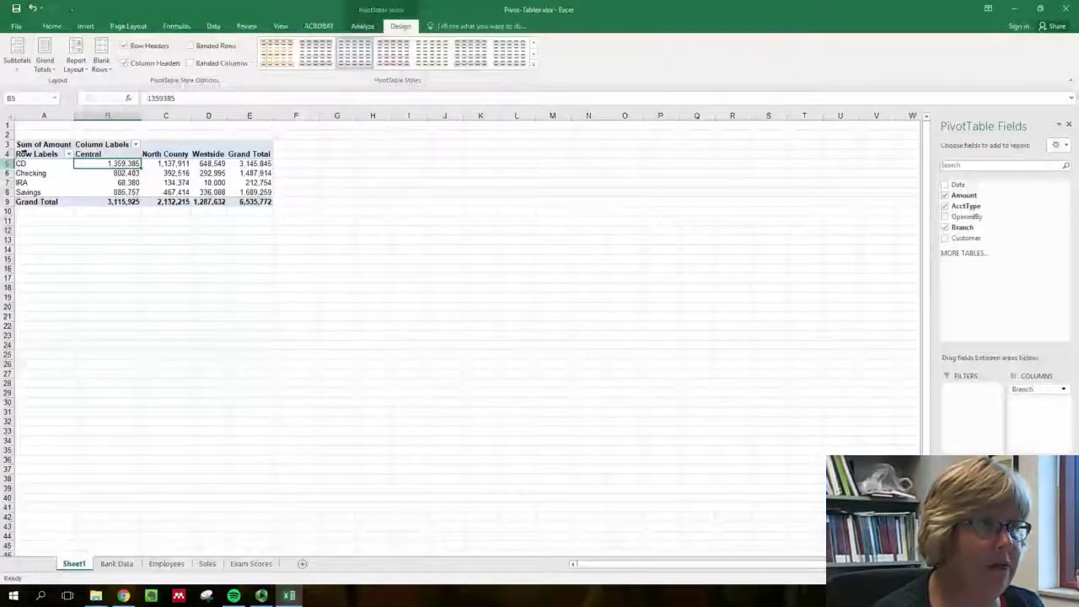
{"action": "left_click", "coordinate": [49, 72]}
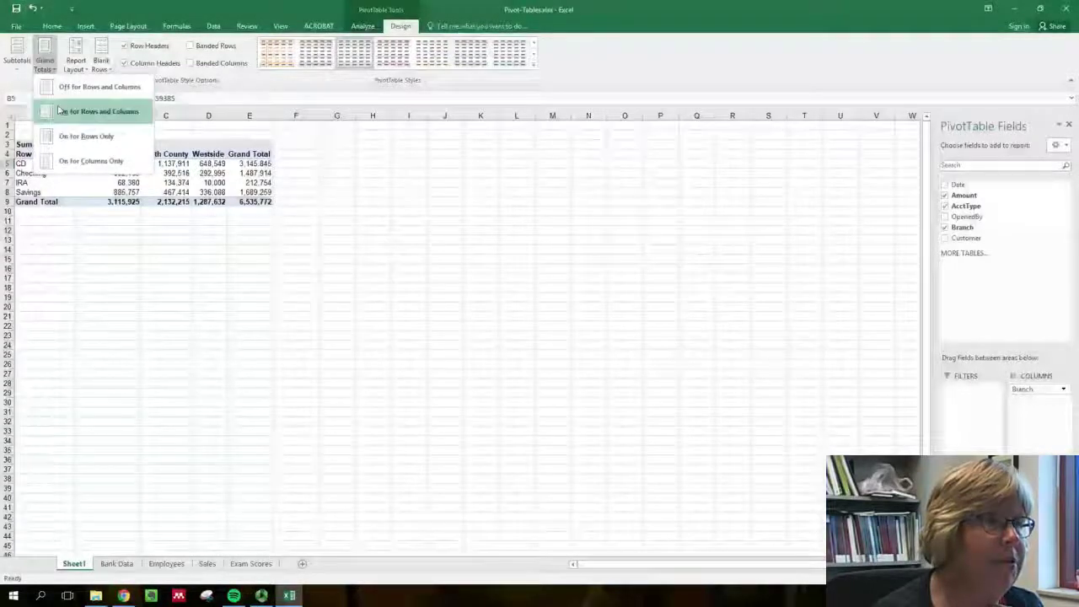
{"action": "left_click", "coordinate": [75, 164]}
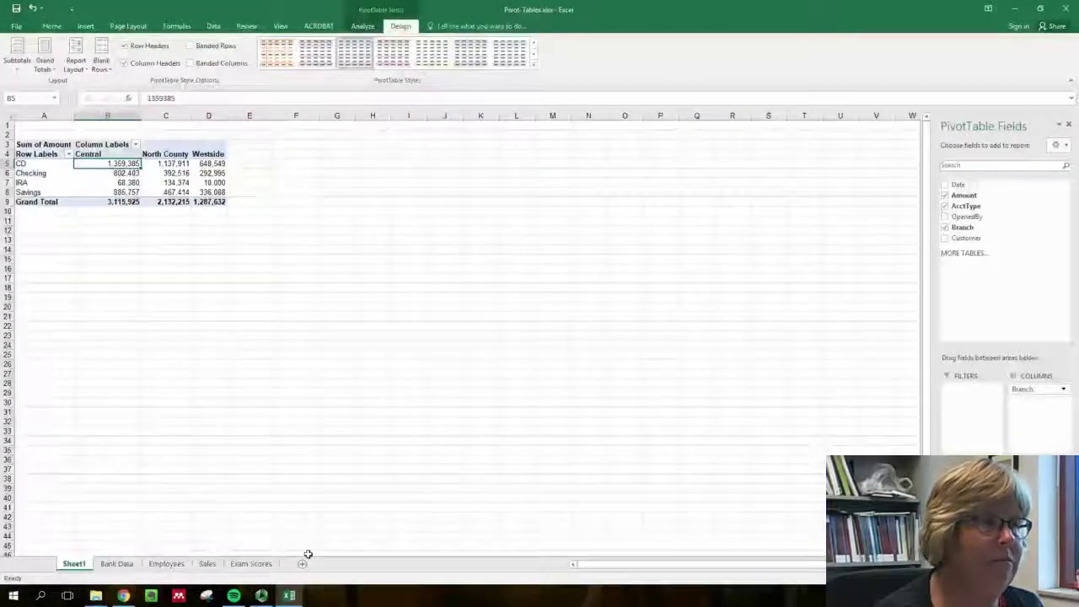
{"action": "left_click", "coordinate": [45, 59]}
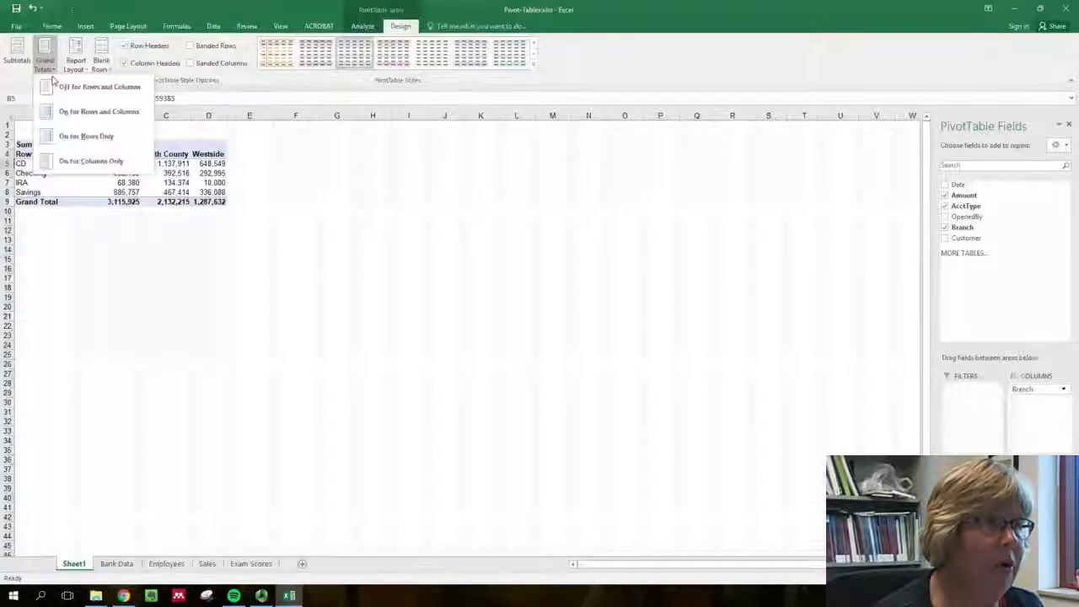
{"action": "left_click", "coordinate": [89, 111]}
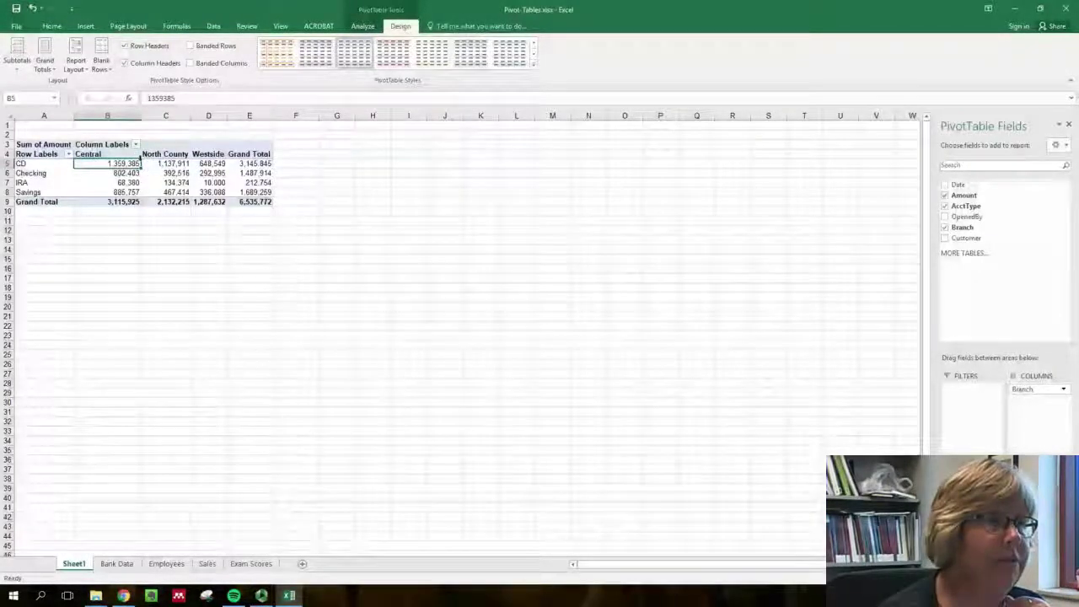
Step: Filter the PivotTable's column labels to the North County and Westside branches
{"action": "left_click", "coordinate": [135, 144]}
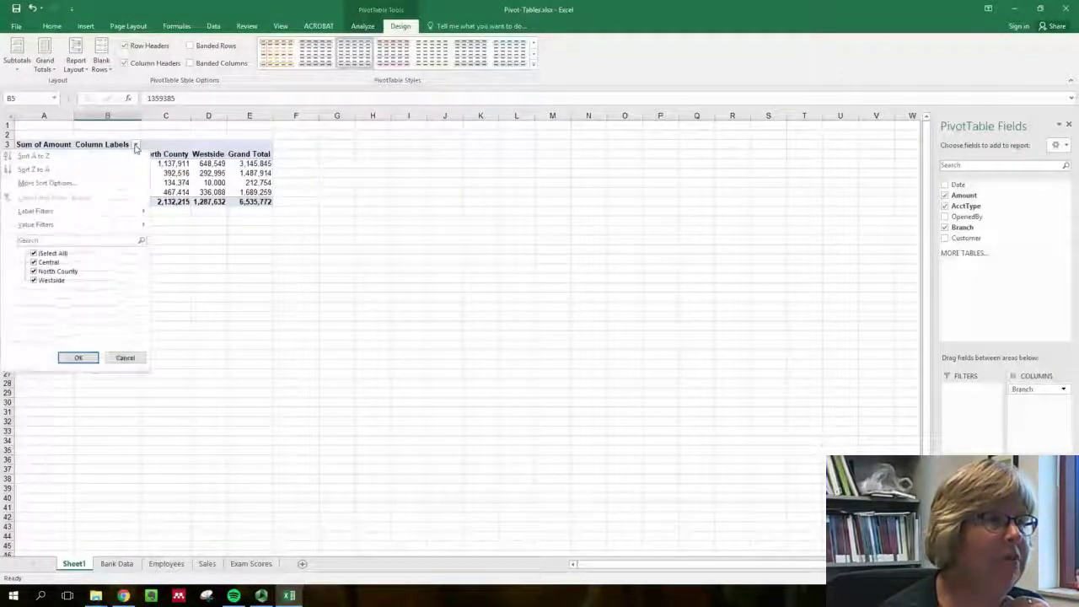
{"action": "left_click", "coordinate": [33, 253]}
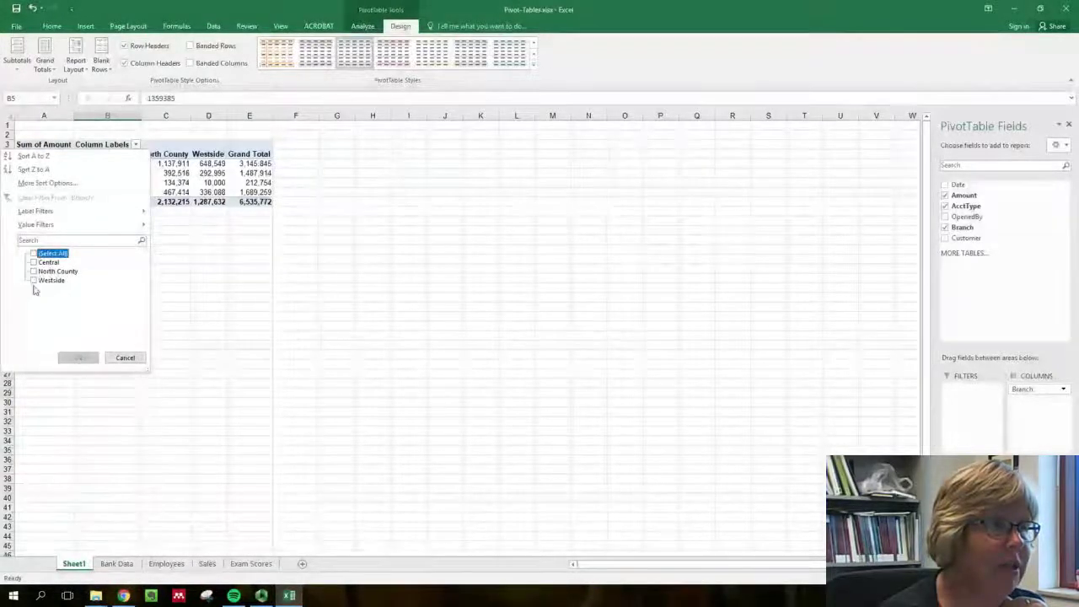
{"action": "left_click", "coordinate": [34, 271]}
{"action": "left_click", "coordinate": [34, 280]}
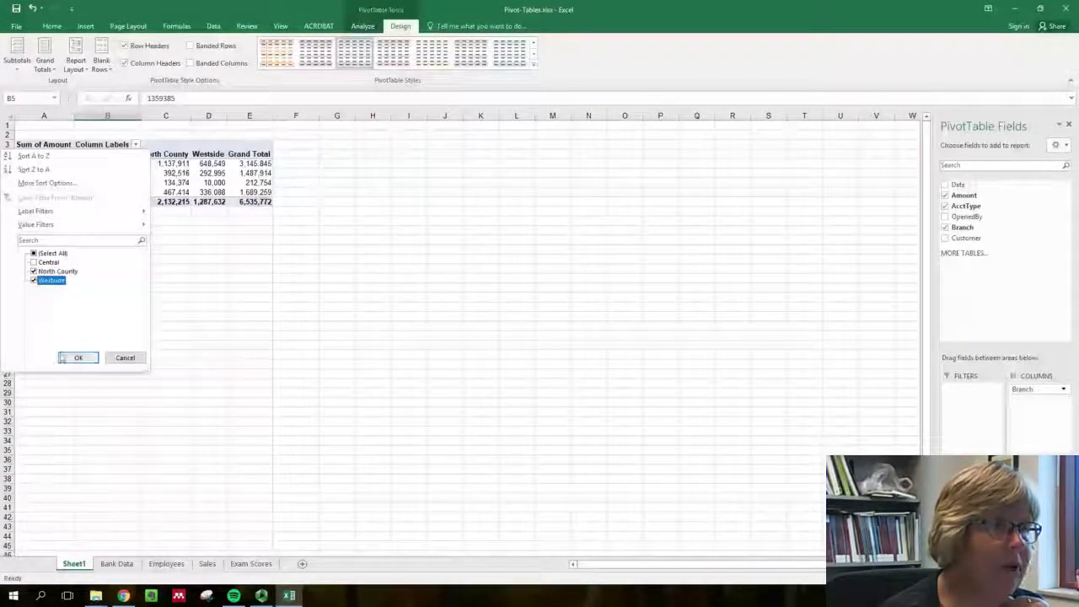
{"action": "left_click", "coordinate": [71, 358]}
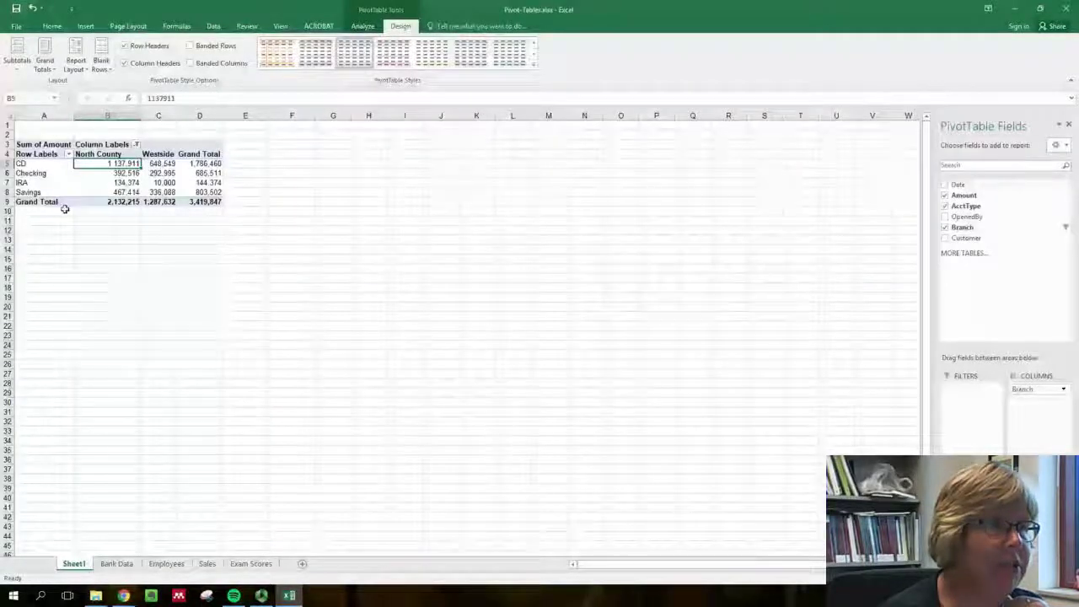
Step: Reselect all branches in the column label filter
{"action": "left_click", "coordinate": [135, 144]}
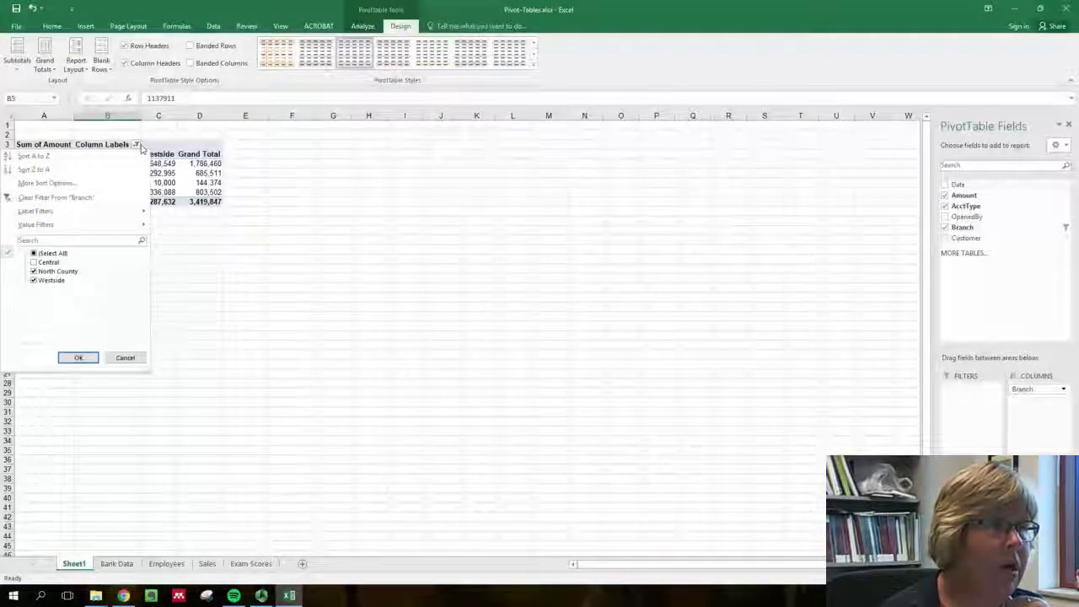
{"action": "left_click", "coordinate": [34, 253]}
{"action": "left_click", "coordinate": [75, 357]}
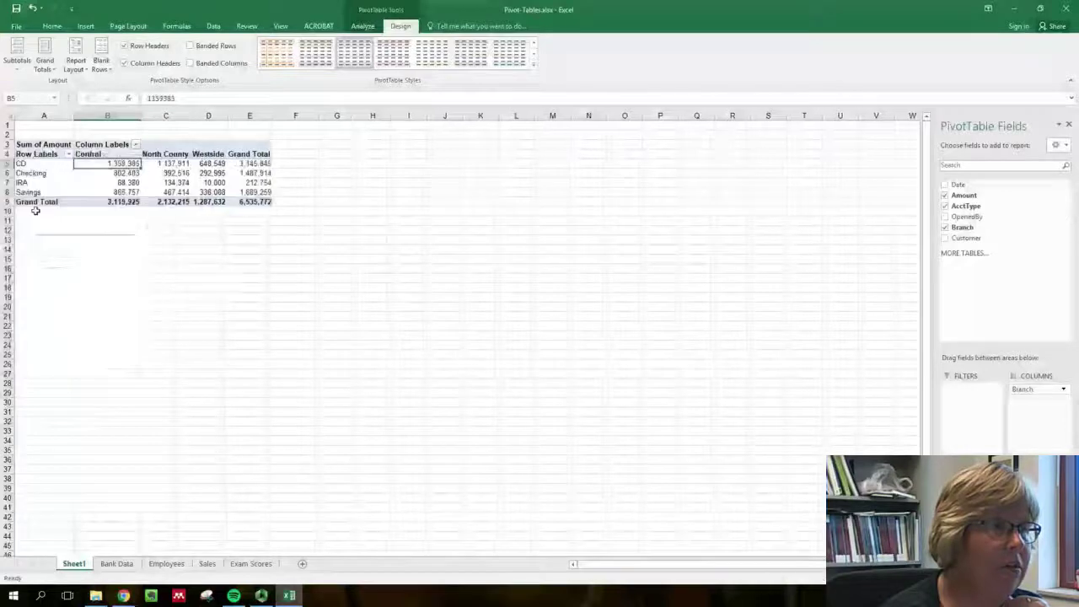
Step: Filter the PivotTable's row labels to the Checking and Savings account types
{"action": "left_click", "coordinate": [69, 154]}
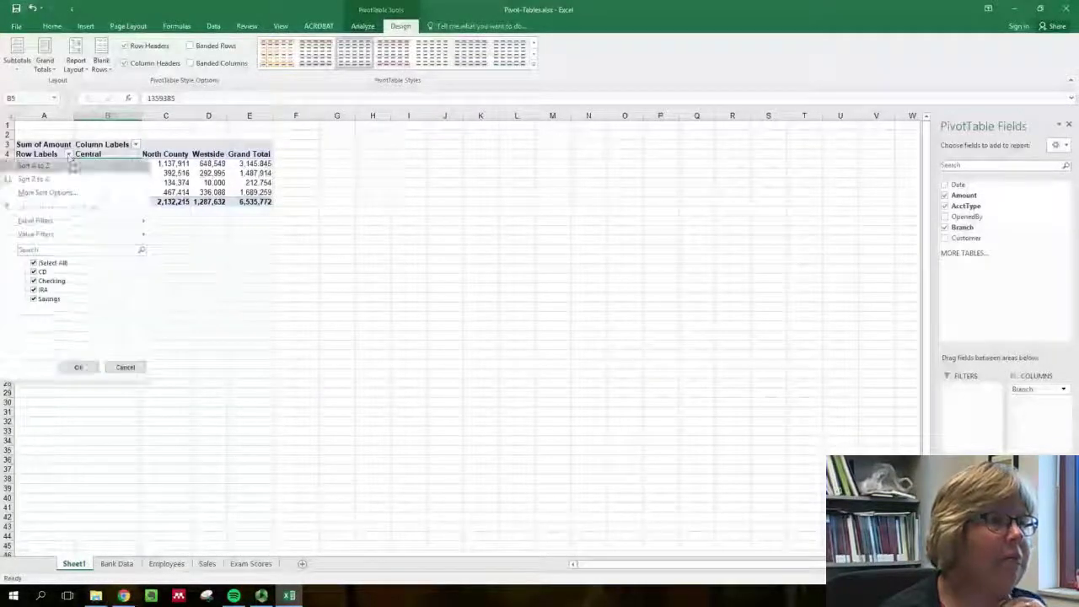
{"action": "left_click", "coordinate": [35, 262]}
{"action": "left_click", "coordinate": [34, 281]}
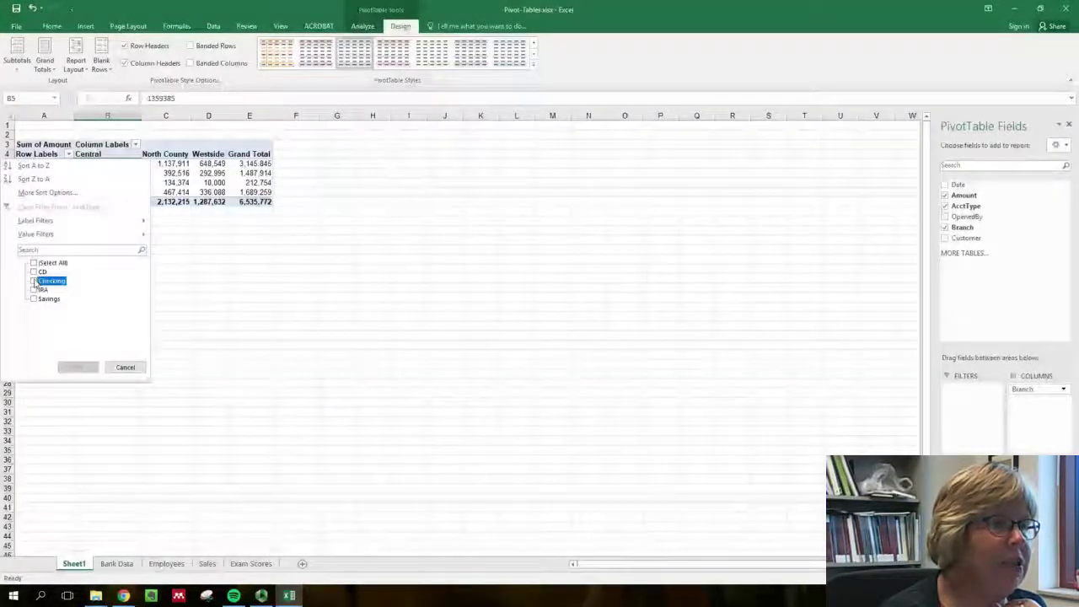
{"action": "left_click", "coordinate": [34, 298]}
{"action": "left_click", "coordinate": [79, 367]}
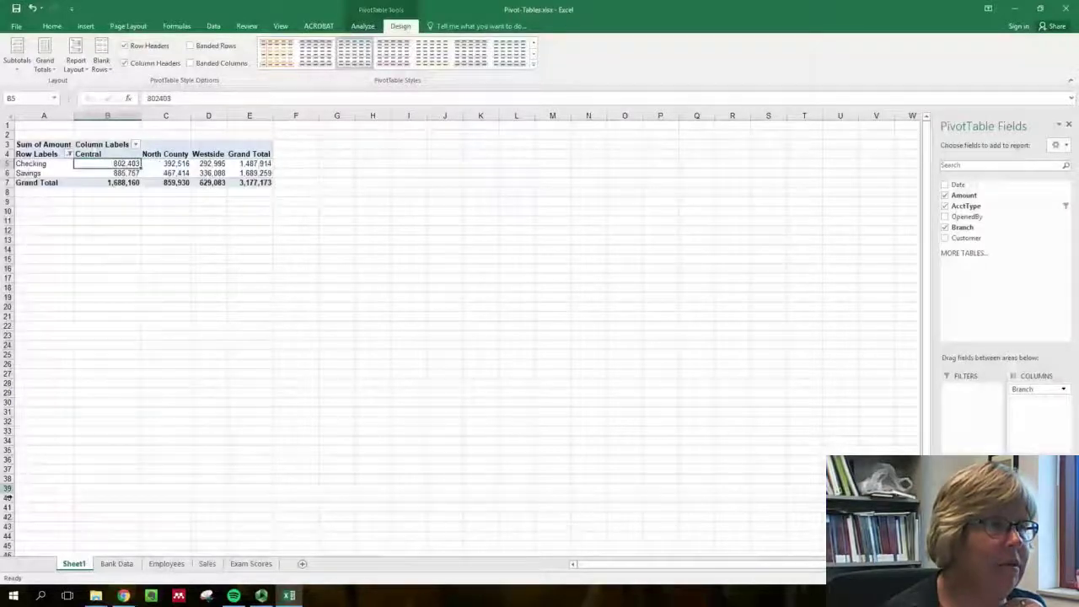
Step: Reselect all account types in the row label filter
{"action": "left_click", "coordinate": [68, 154]}
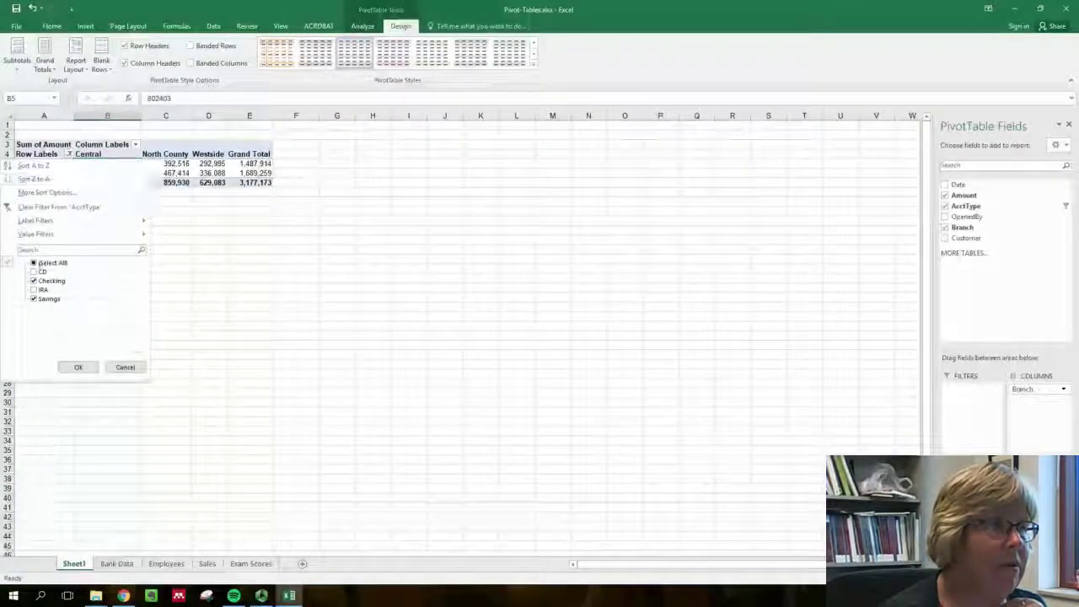
{"action": "left_click", "coordinate": [34, 263]}
{"action": "left_click", "coordinate": [79, 367]}
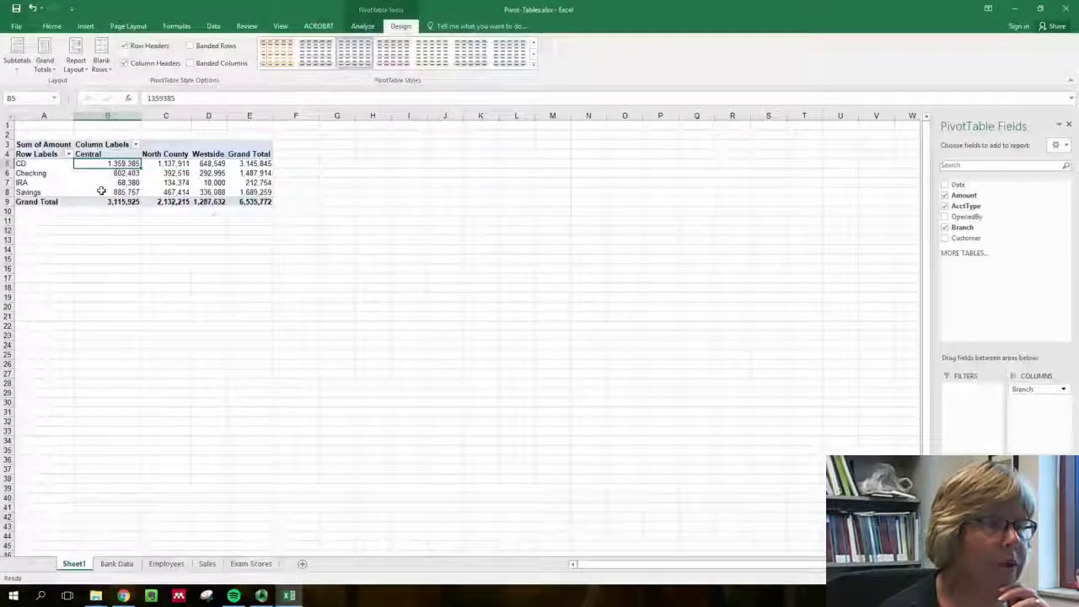
{"action": "left_click", "coordinate": [111, 145]}
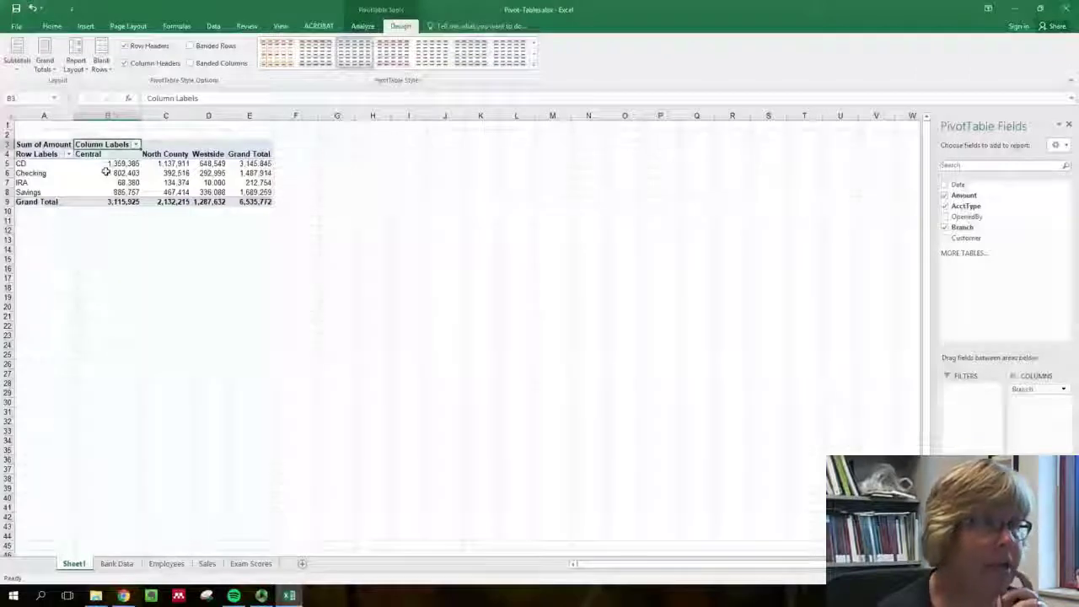
{"action": "left_click", "coordinate": [317, 26]}
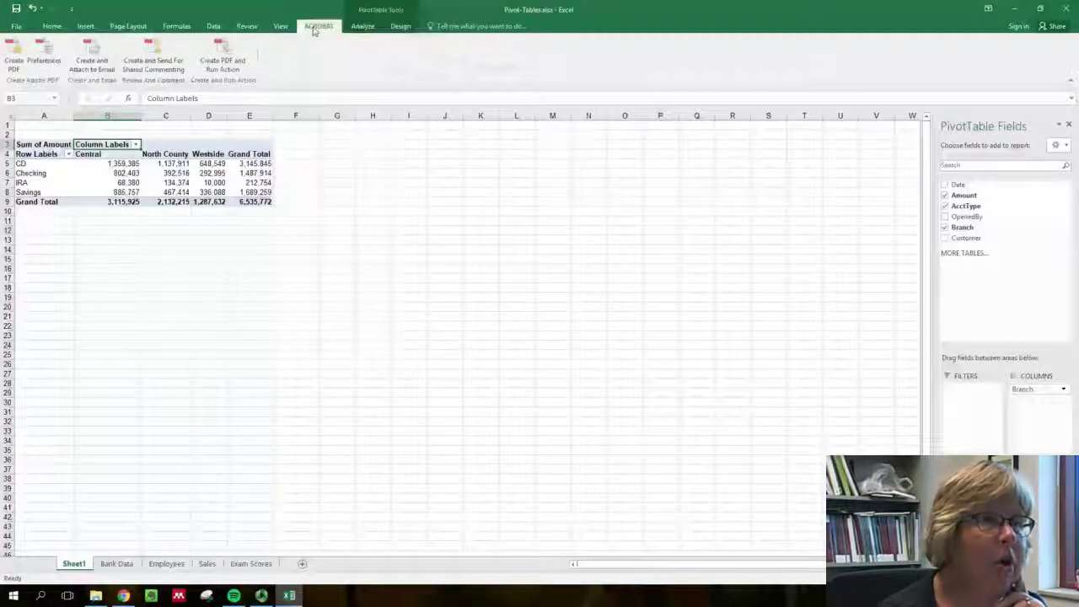
Step: Hide the PivotTable's field headers for the row and column labels
{"action": "left_click", "coordinate": [400, 26]}
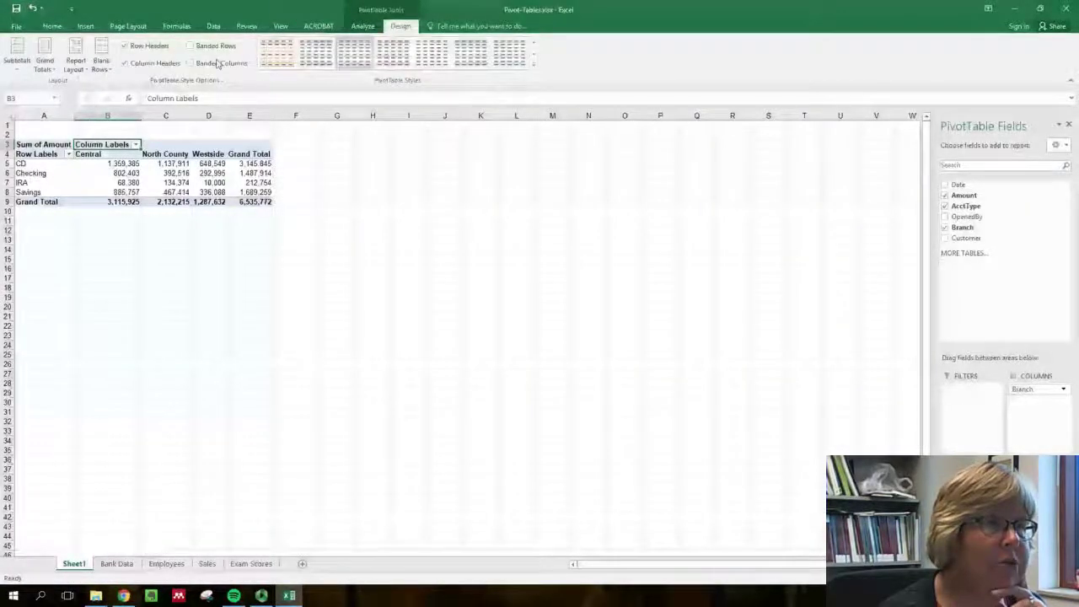
{"action": "left_click", "coordinate": [363, 27]}
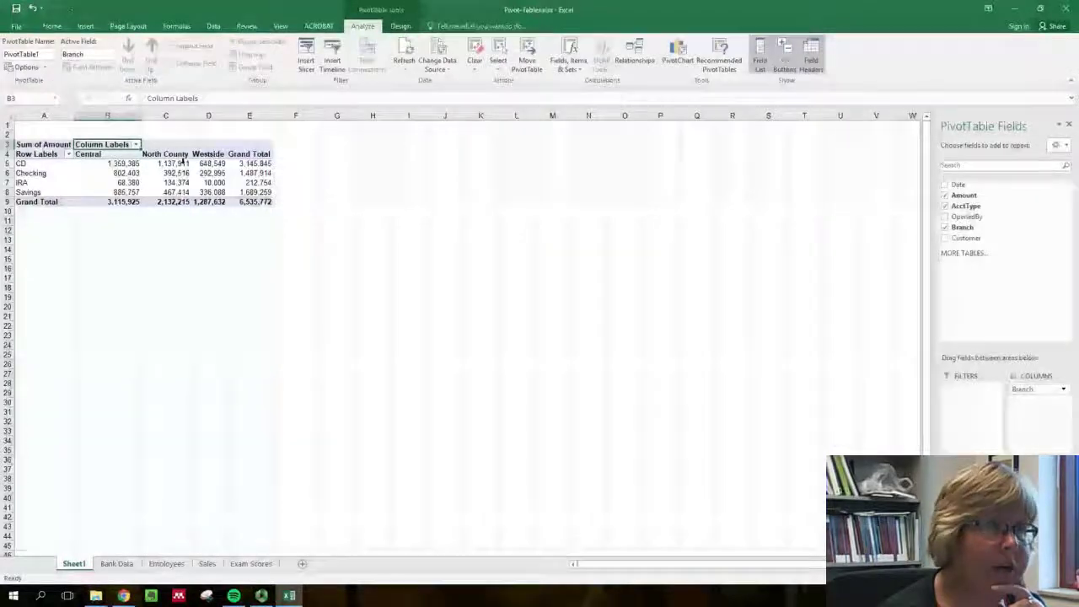
{"action": "left_click", "coordinate": [812, 64]}
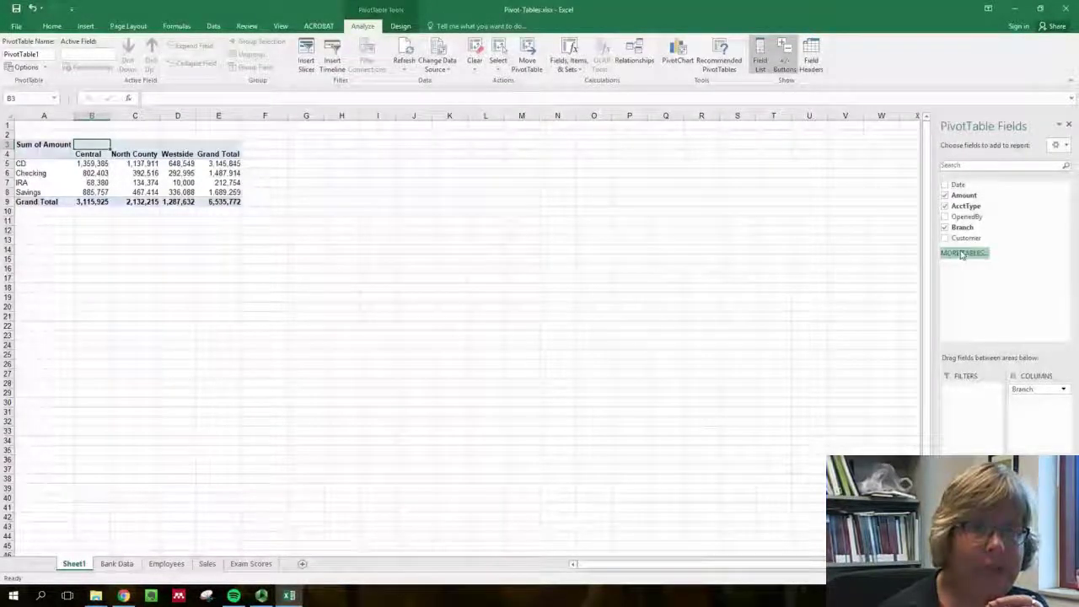
Step: Add the Customer field as a report filter and show only New customers
{"action": "left_click_drag", "start_coordinate": [966, 238], "coordinate": [966, 389]}
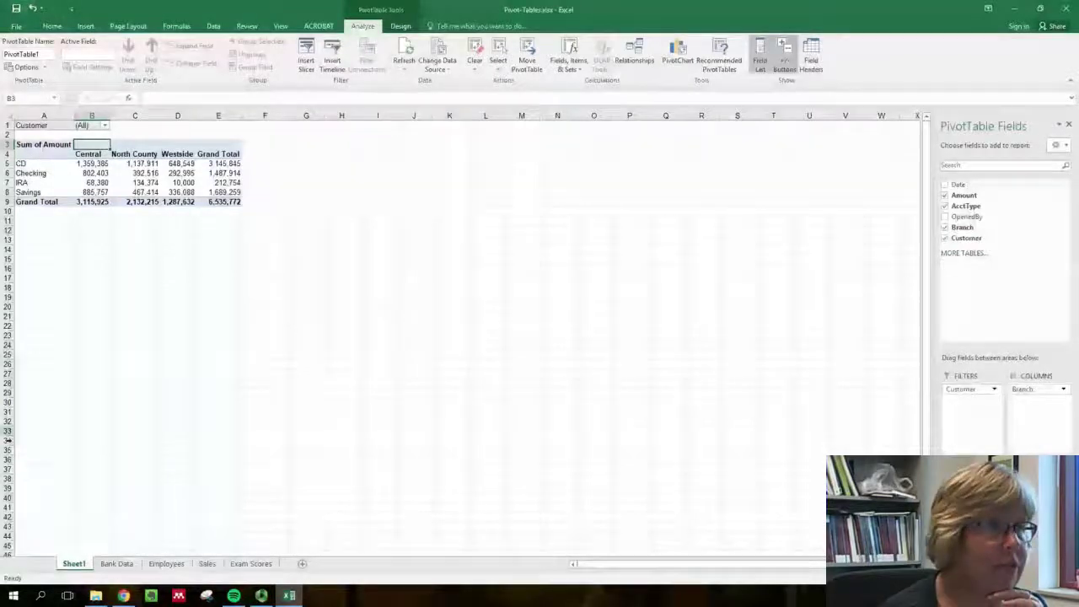
{"action": "left_click", "coordinate": [105, 125]}
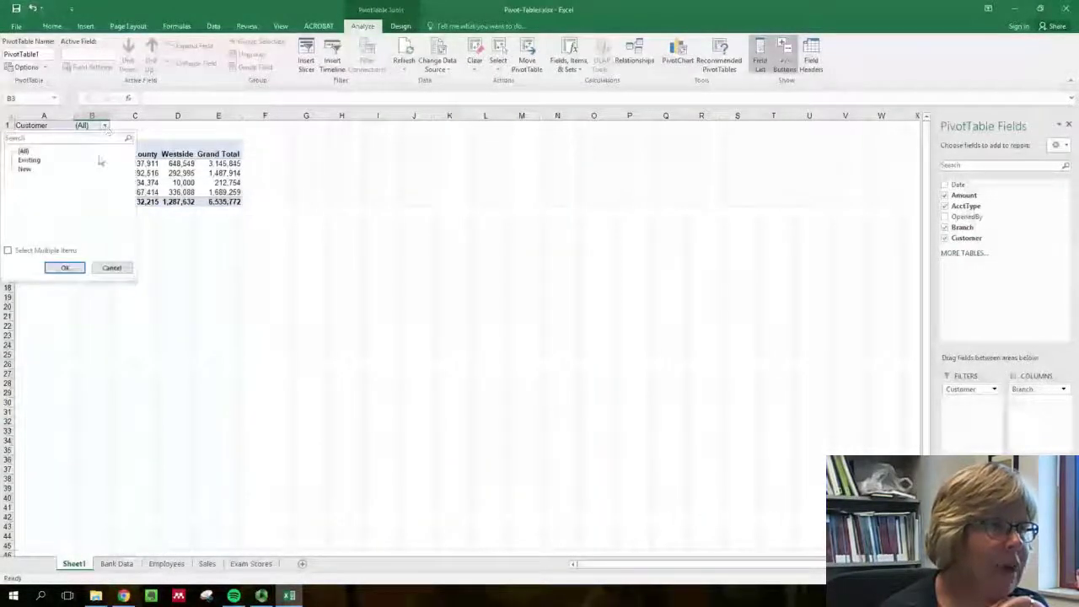
{"action": "left_click", "coordinate": [24, 169]}
{"action": "left_click", "coordinate": [68, 267]}
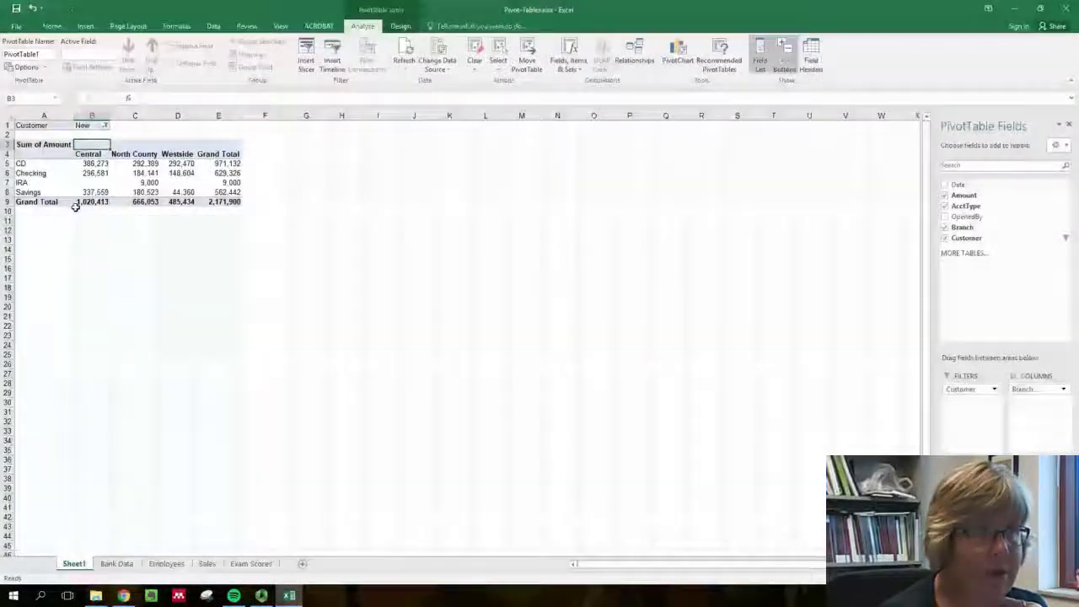
Step: Switch the Customer report filter to Existing, and reset it to show all customers
{"action": "left_click", "coordinate": [105, 125]}
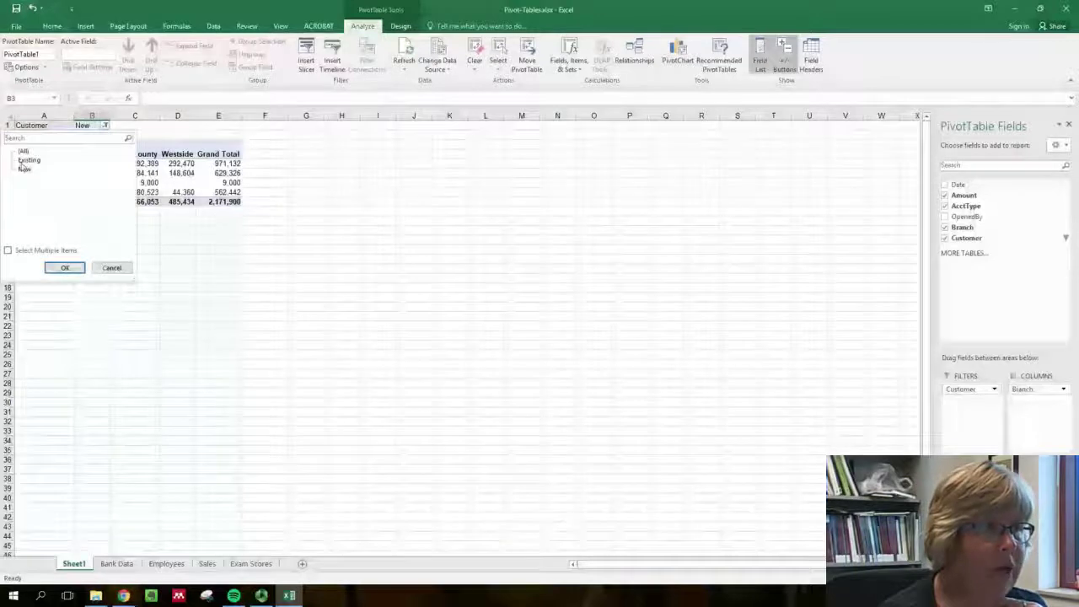
{"action": "left_click", "coordinate": [65, 268]}
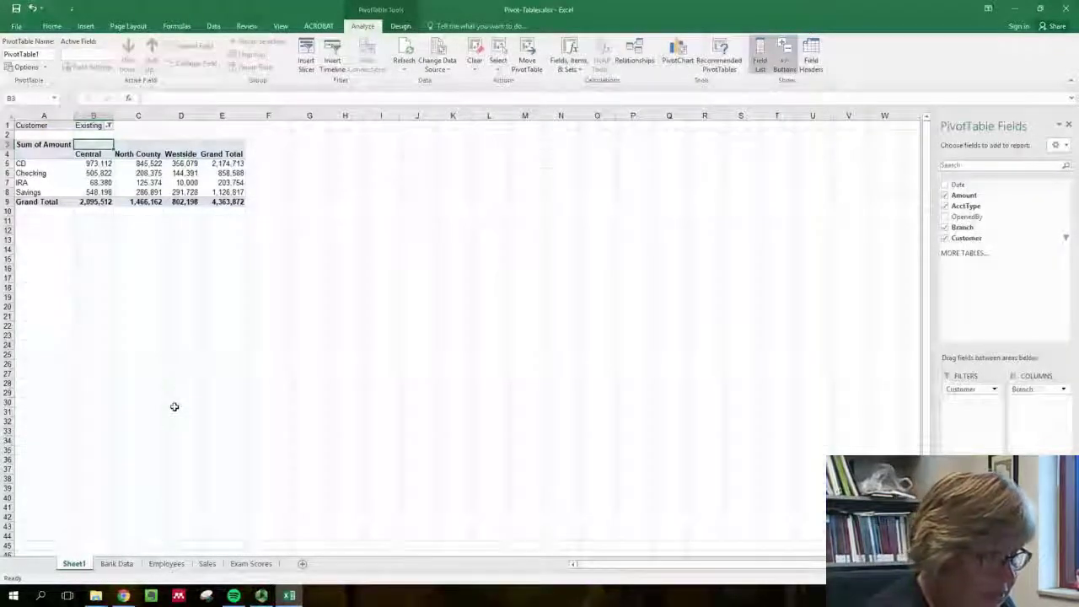
{"action": "left_click", "coordinate": [108, 125]}
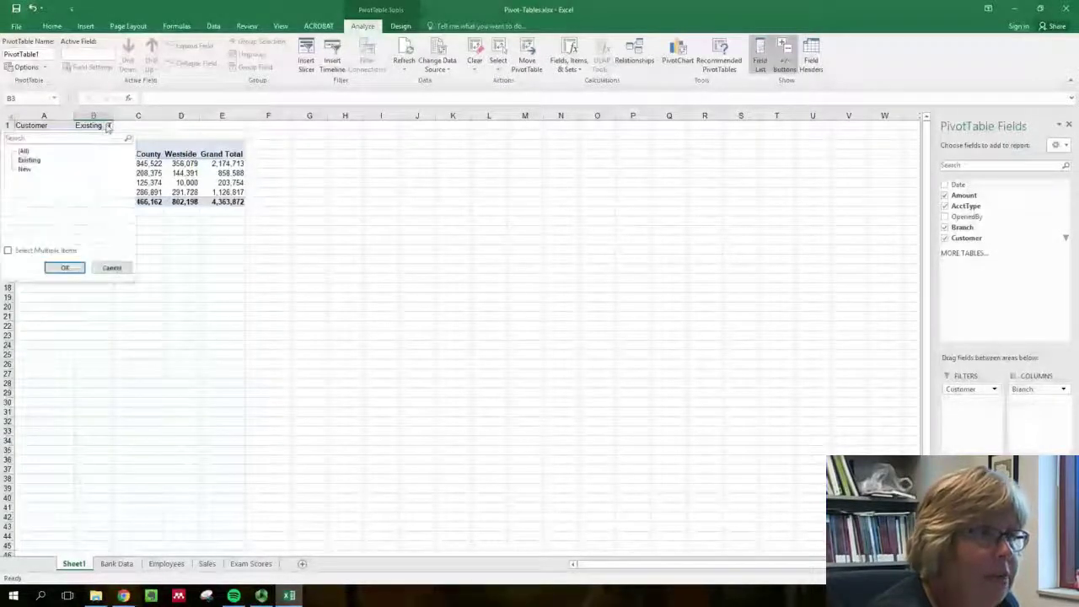
{"action": "left_click", "coordinate": [23, 151]}
{"action": "left_click", "coordinate": [64, 267]}
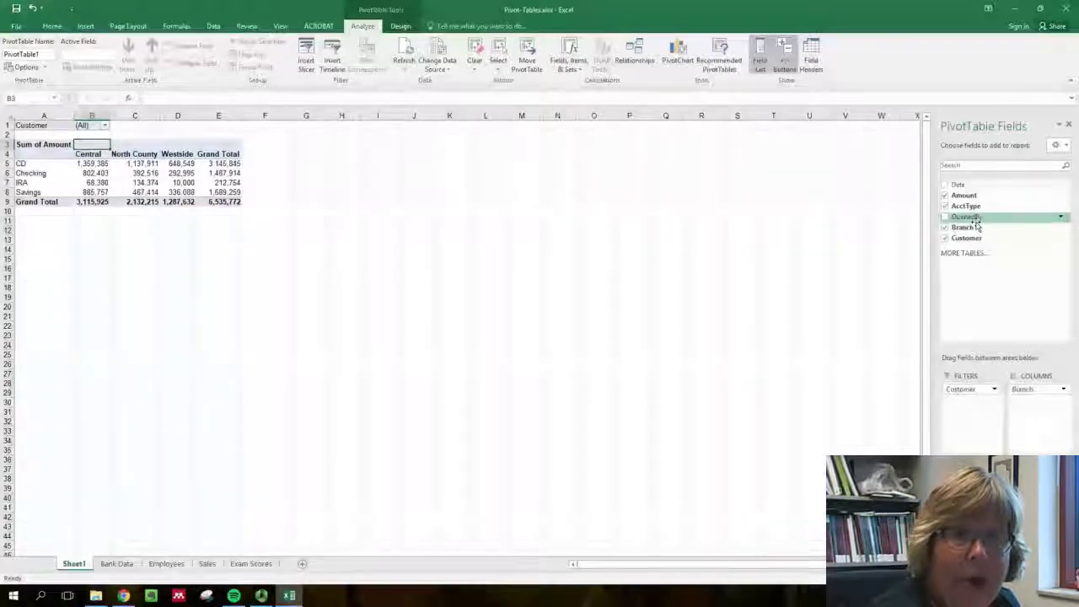
Step: Add OpenedBy to the row fields and try it above AcctType, ending with OpenedBy nested beneath AcctType
{"action": "left_click_drag", "start_coordinate": [975, 217], "coordinate": [969, 476]}
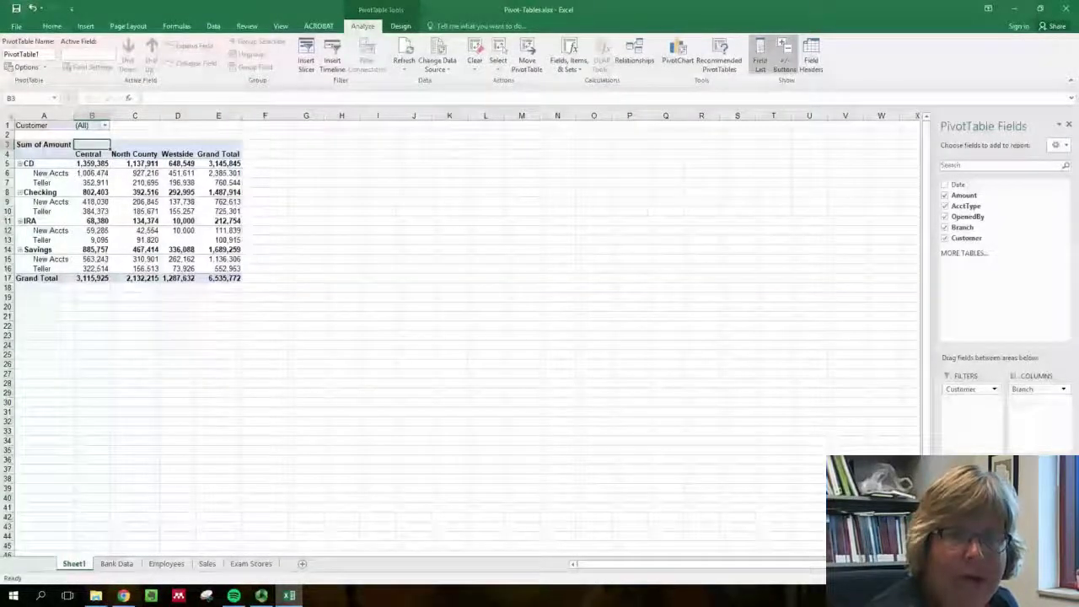
{"action": "left_click_drag", "start_coordinate": [970, 493], "coordinate": [969, 478]}
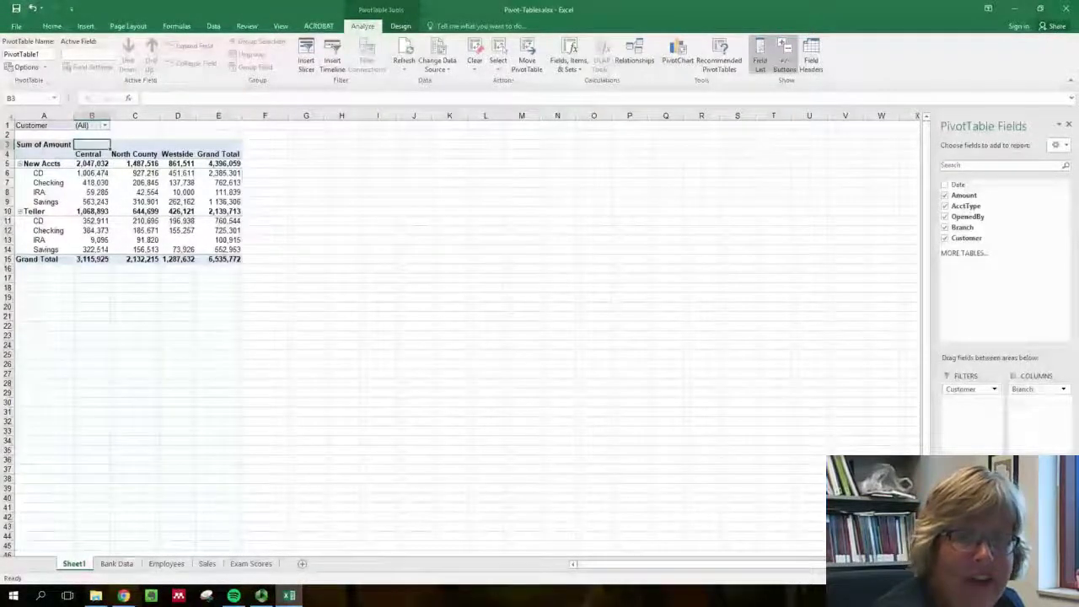
{"action": "left_click_drag", "start_coordinate": [965, 493], "coordinate": [965, 477]}
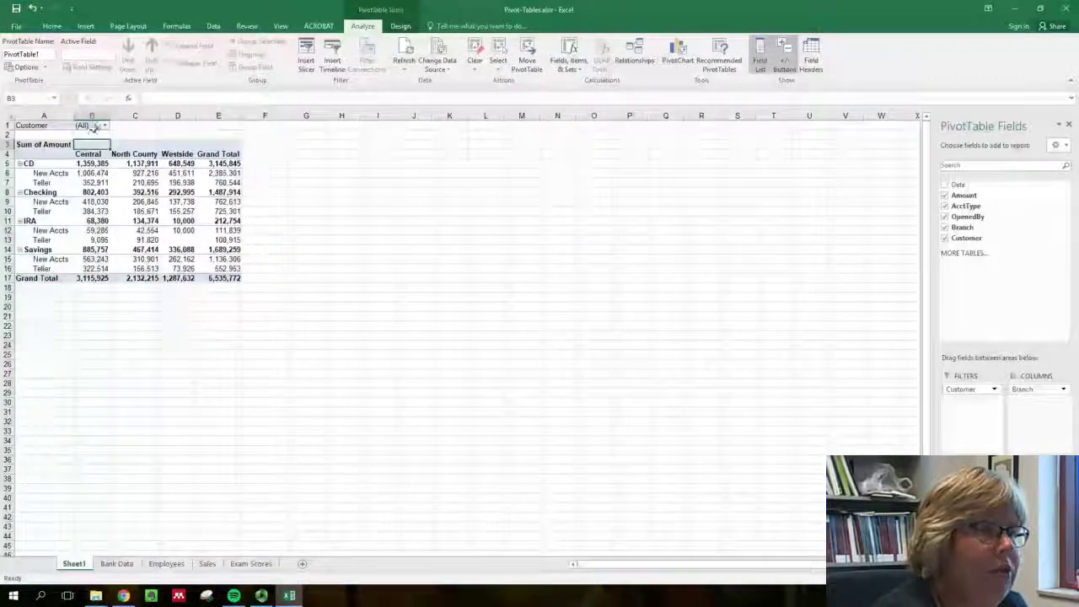
Step: Show all subtotals at the bottom of each group and insert a blank line after each item
{"action": "left_click", "coordinate": [400, 27]}
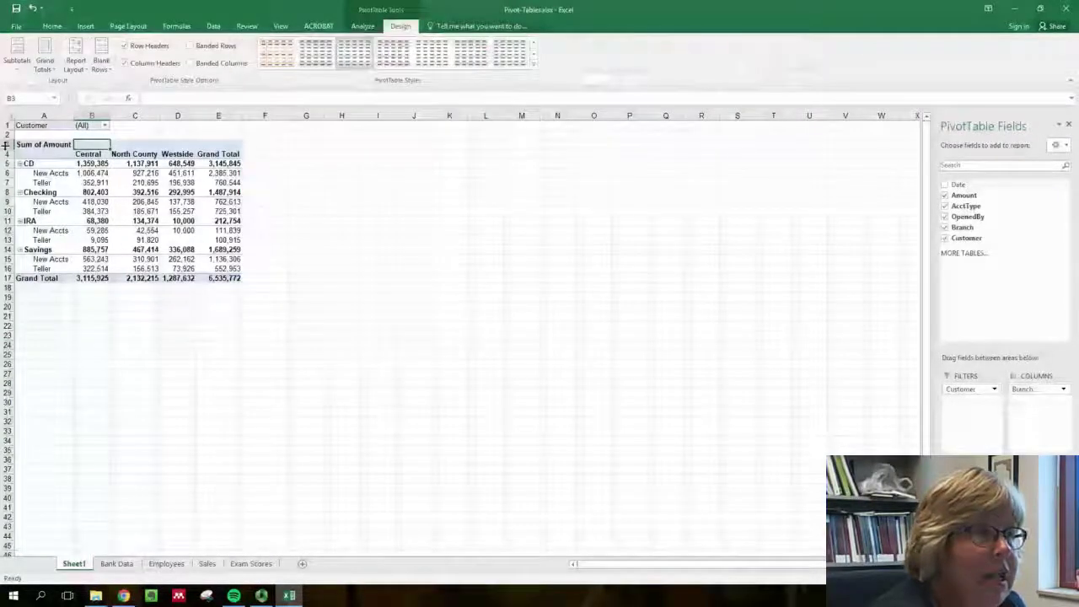
{"action": "left_click", "coordinate": [21, 63]}
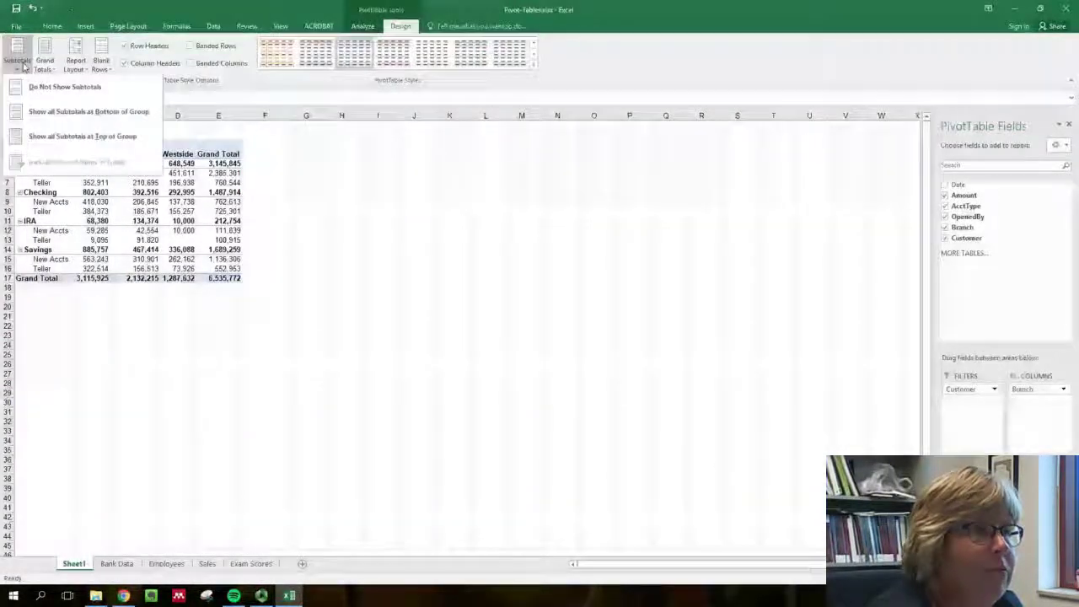
{"action": "left_click", "coordinate": [35, 117]}
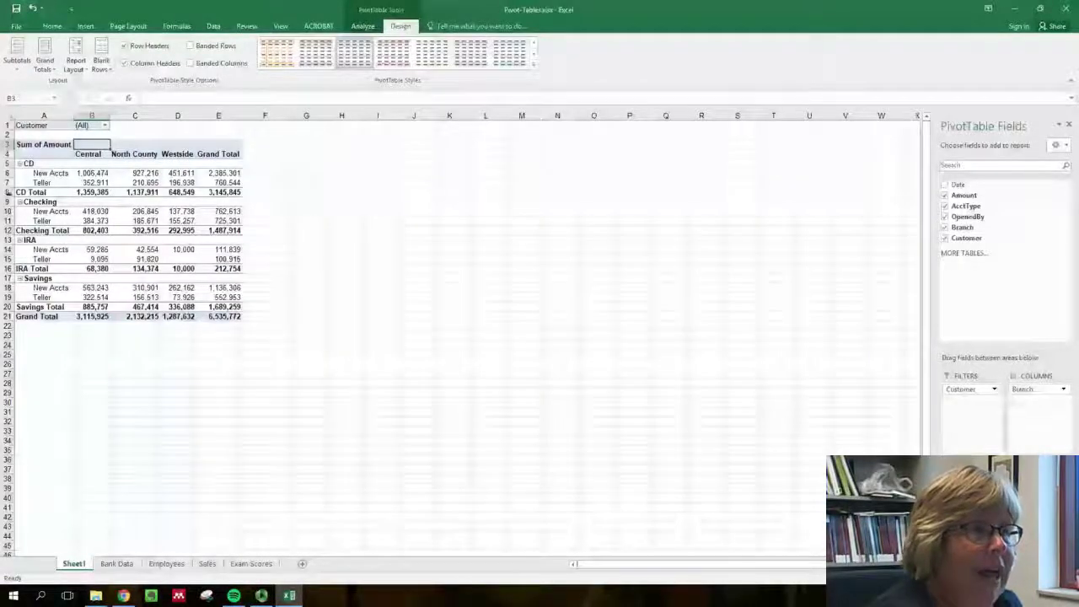
{"action": "left_click", "coordinate": [100, 67]}
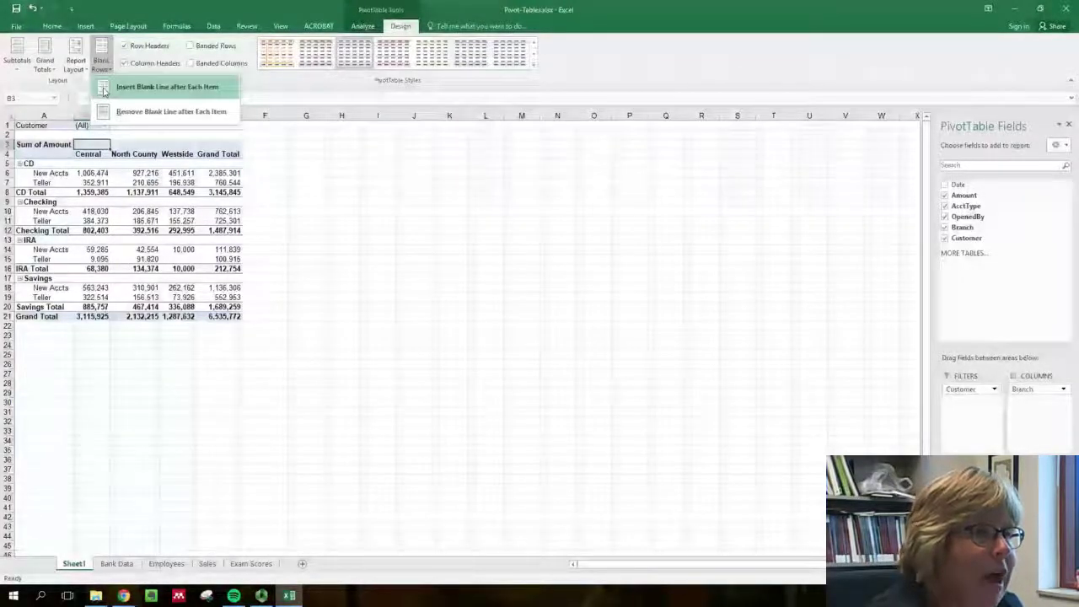
{"action": "left_click", "coordinate": [167, 86]}
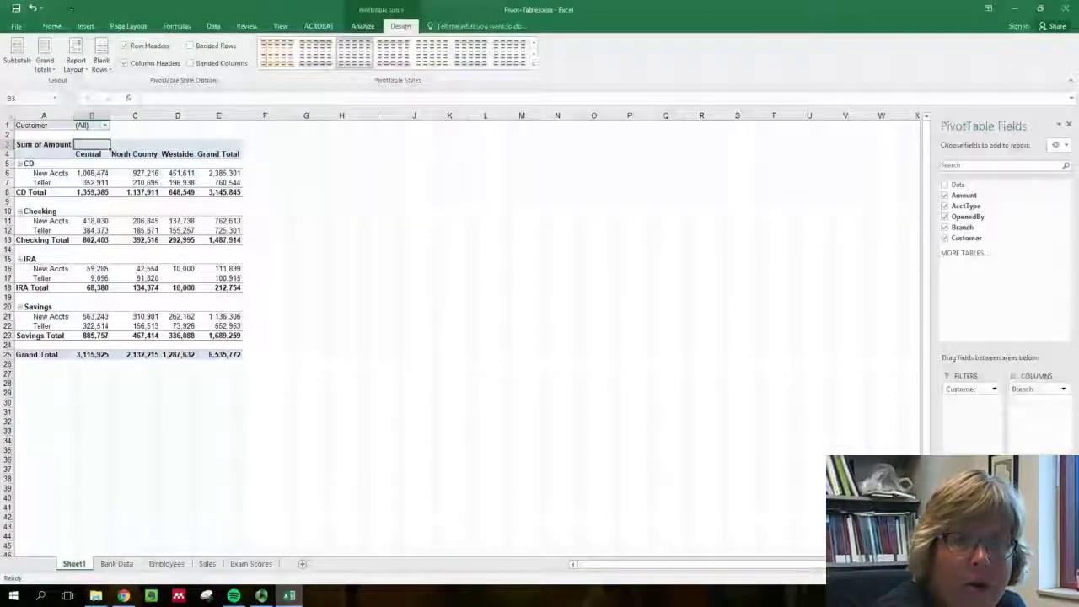
Step: Summarize the Amount value field by Count instead of Sum
{"action": "left_click", "coordinate": [994, 388]}
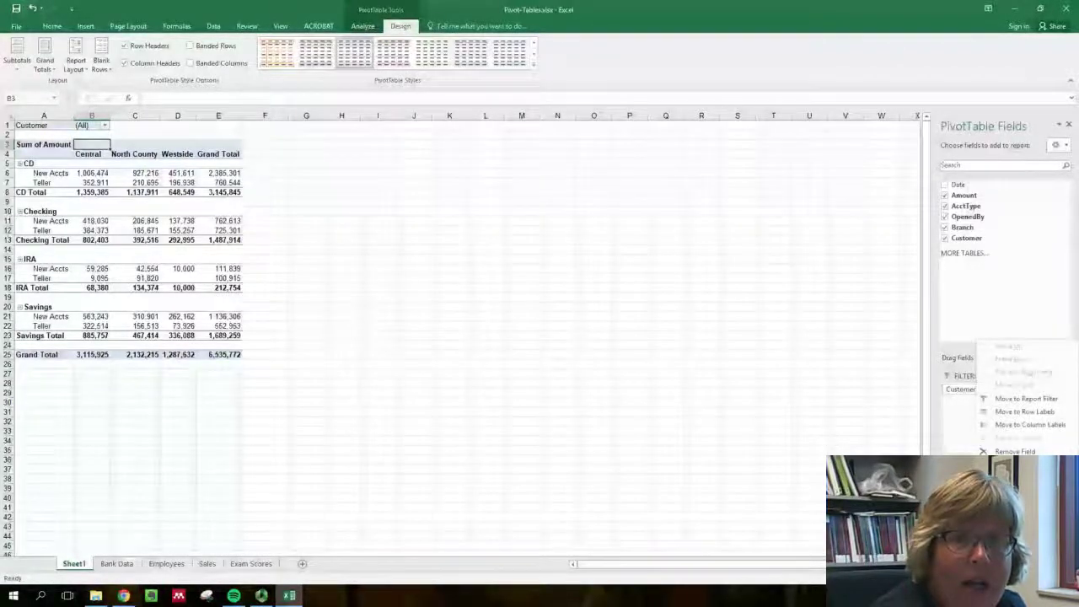
{"action": "left_click", "coordinate": [1026, 465]}
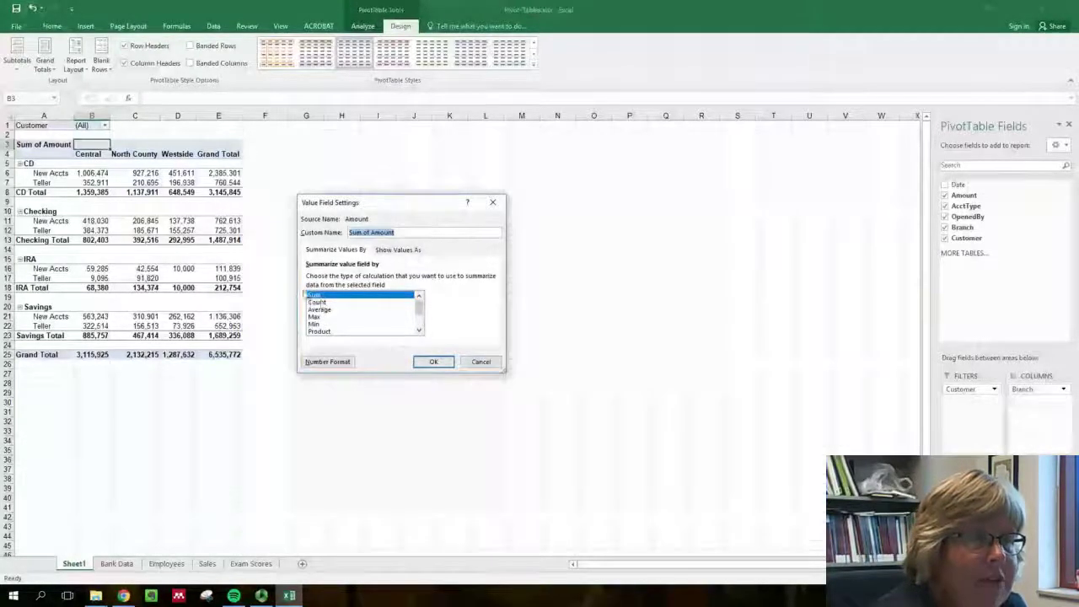
{"action": "left_click", "coordinate": [317, 302]}
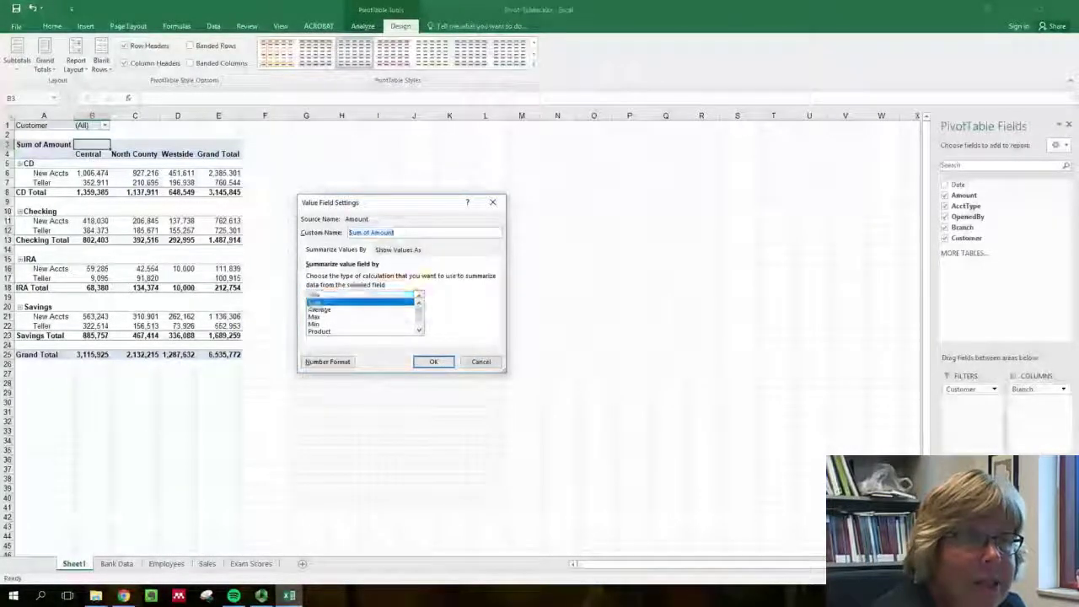
{"action": "left_click", "coordinate": [433, 361]}
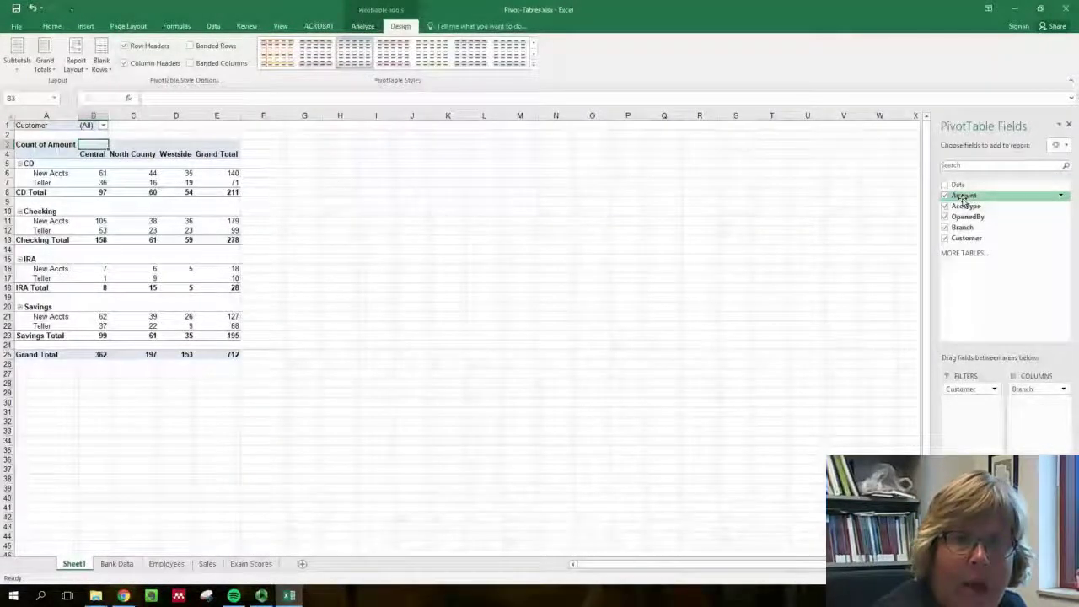
Step: Add Amount as a second value field, summarized by Count and shown as % of Column Total
{"action": "left_click_drag", "start_coordinate": [964, 200], "coordinate": [1032, 489]}
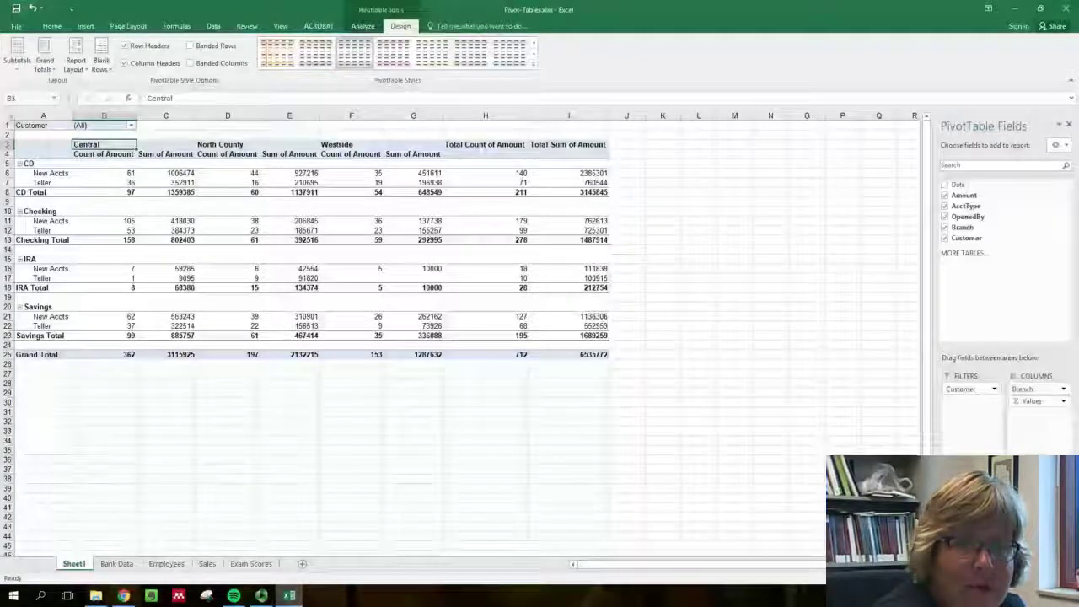
{"action": "left_click", "coordinate": [994, 389]}
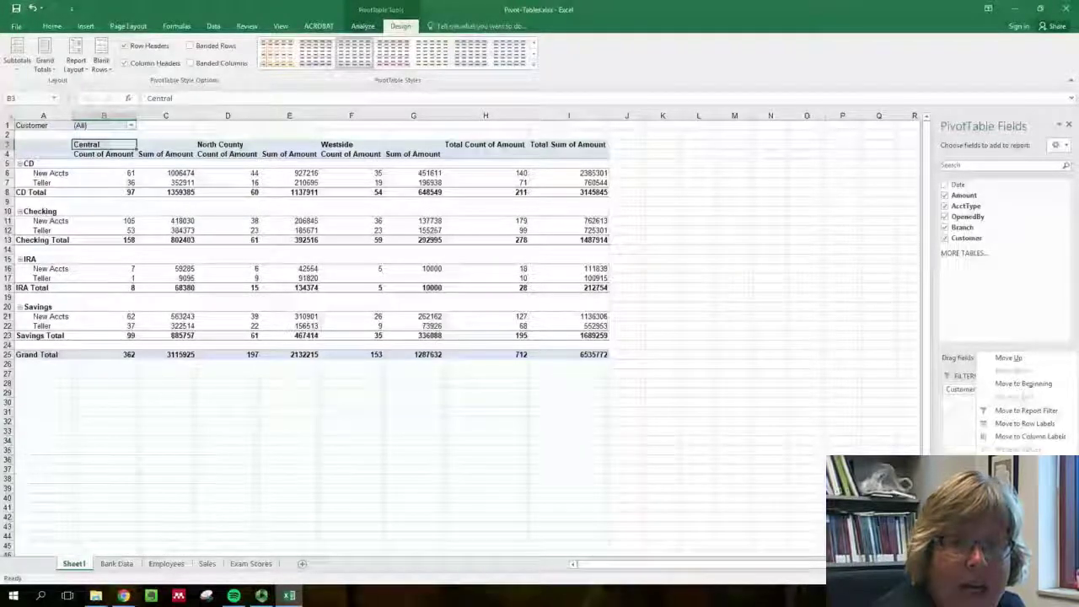
{"action": "left_click", "coordinate": [1029, 488]}
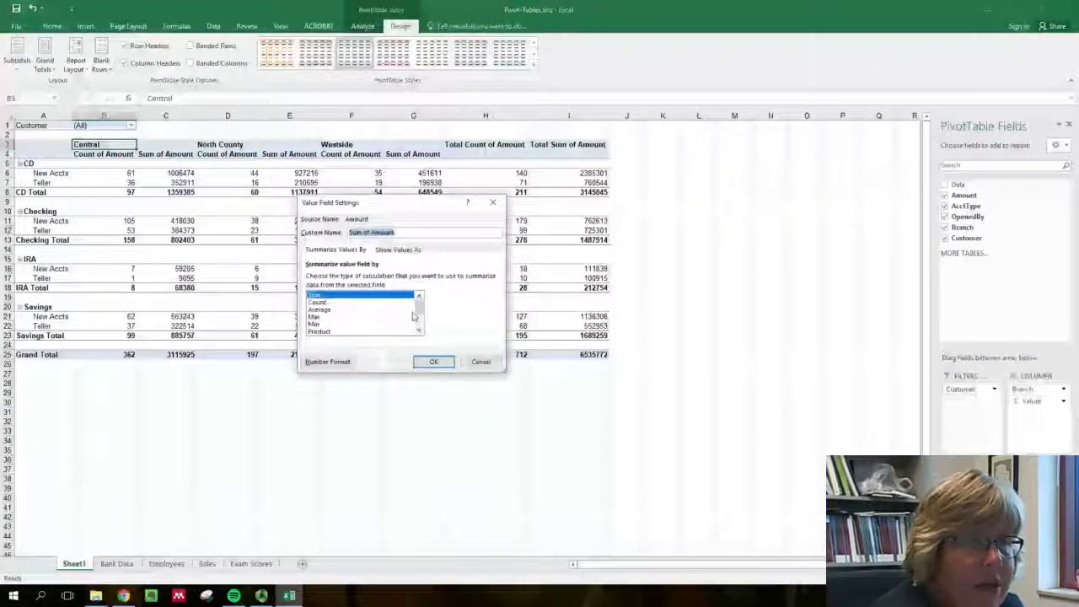
{"action": "left_click", "coordinate": [349, 302]}
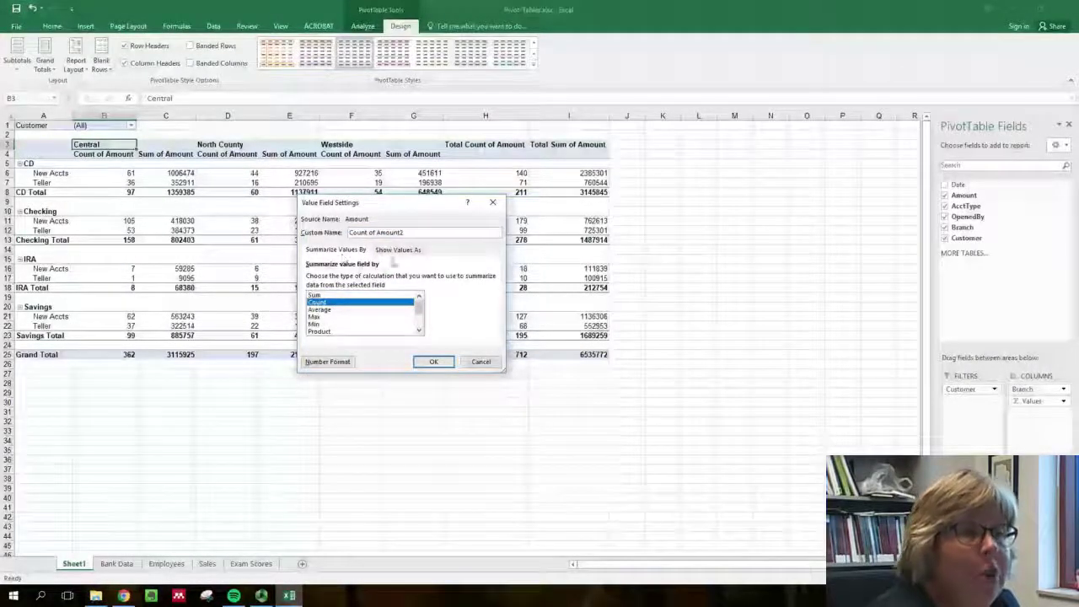
{"action": "left_click", "coordinate": [390, 250]}
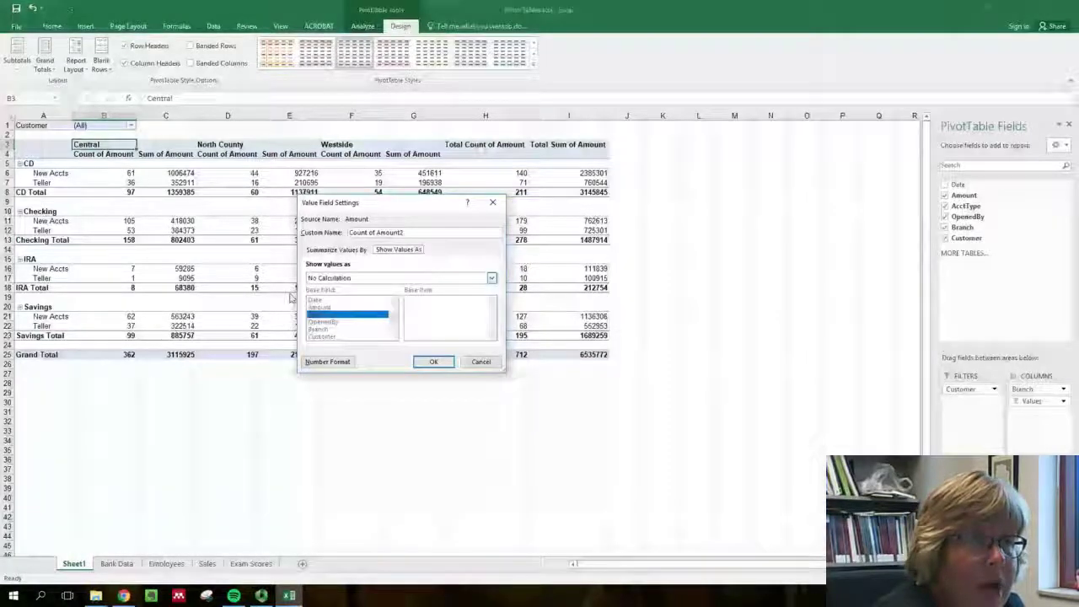
{"action": "left_click", "coordinate": [329, 278]}
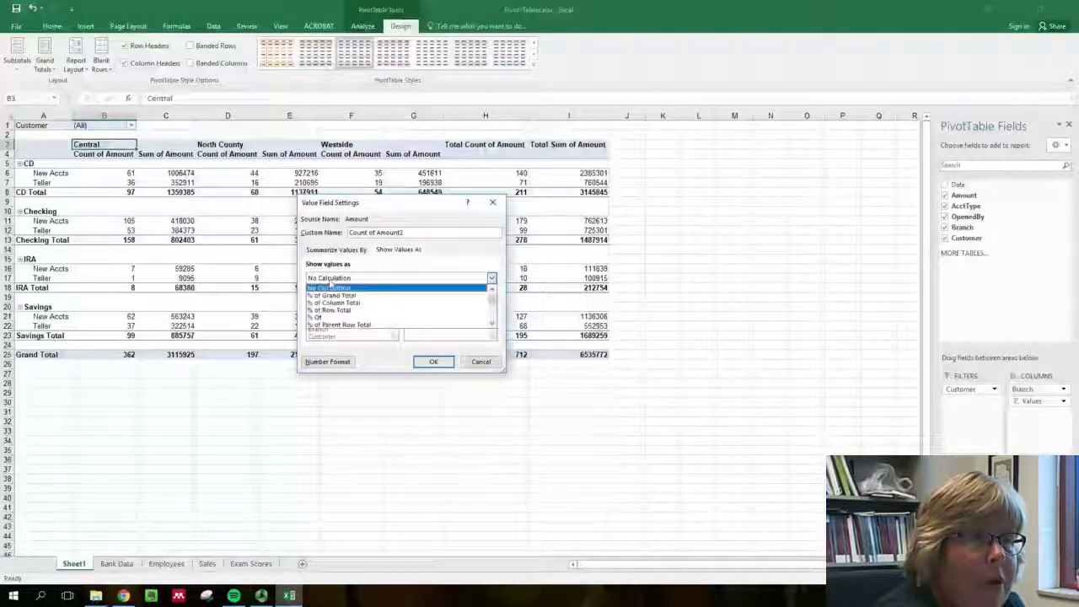
{"action": "left_click", "coordinate": [333, 303]}
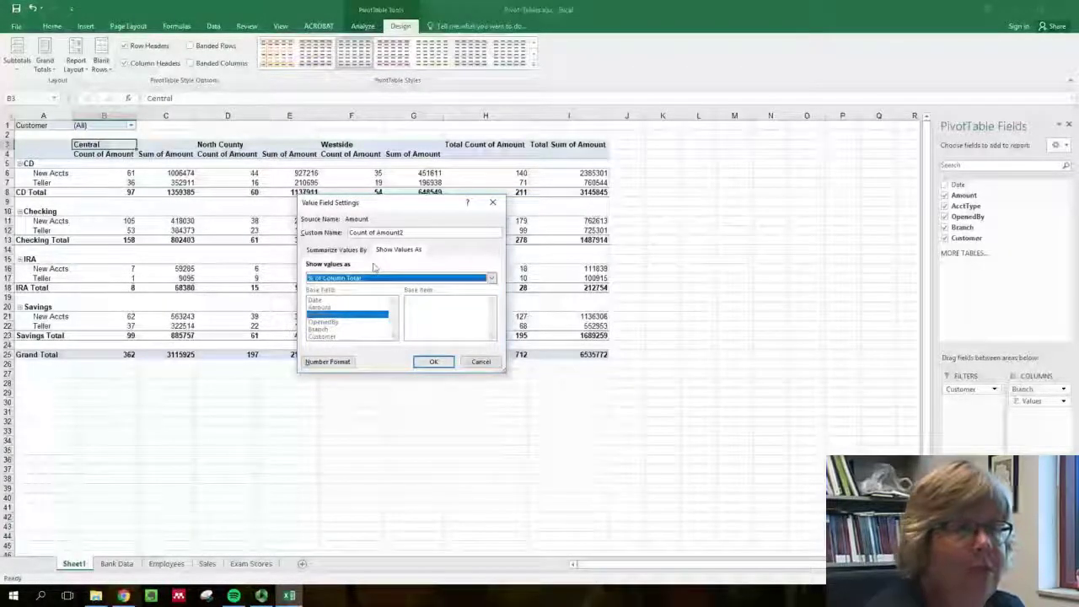
{"action": "left_click", "coordinate": [433, 362]}
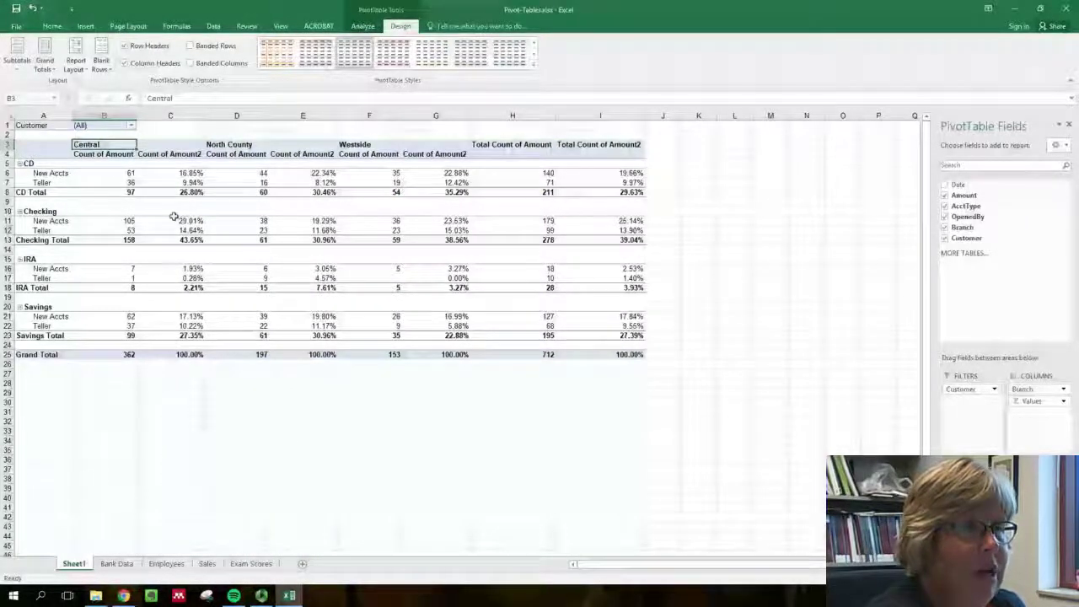
Step: Rename the count column heading to "# of Accts" and the percentage column heading to "%"
{"action": "left_click", "coordinate": [110, 155]}
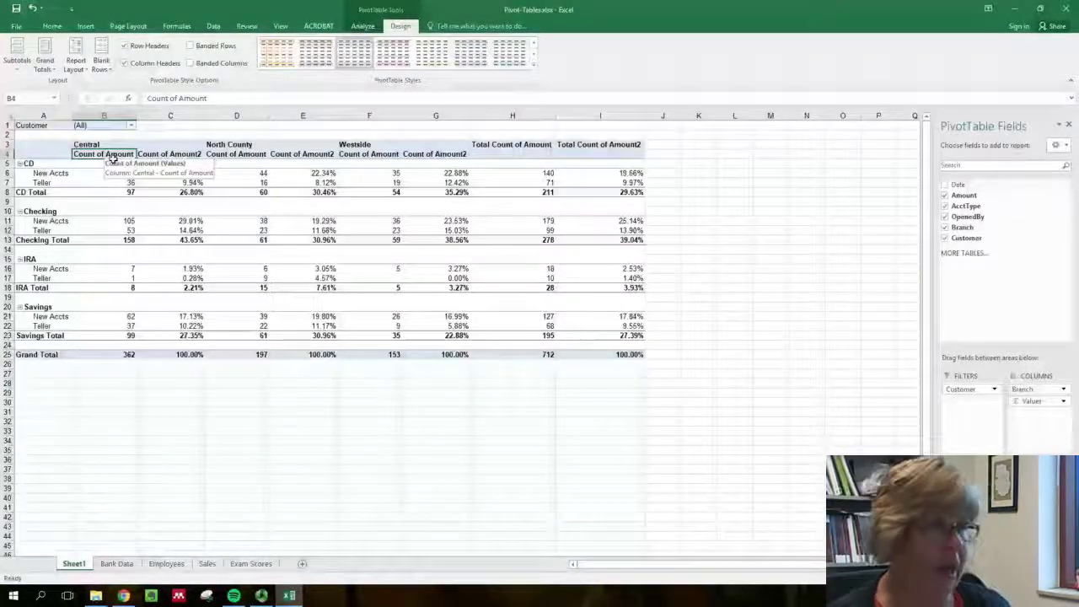
{"action": "type", "text": "#"}
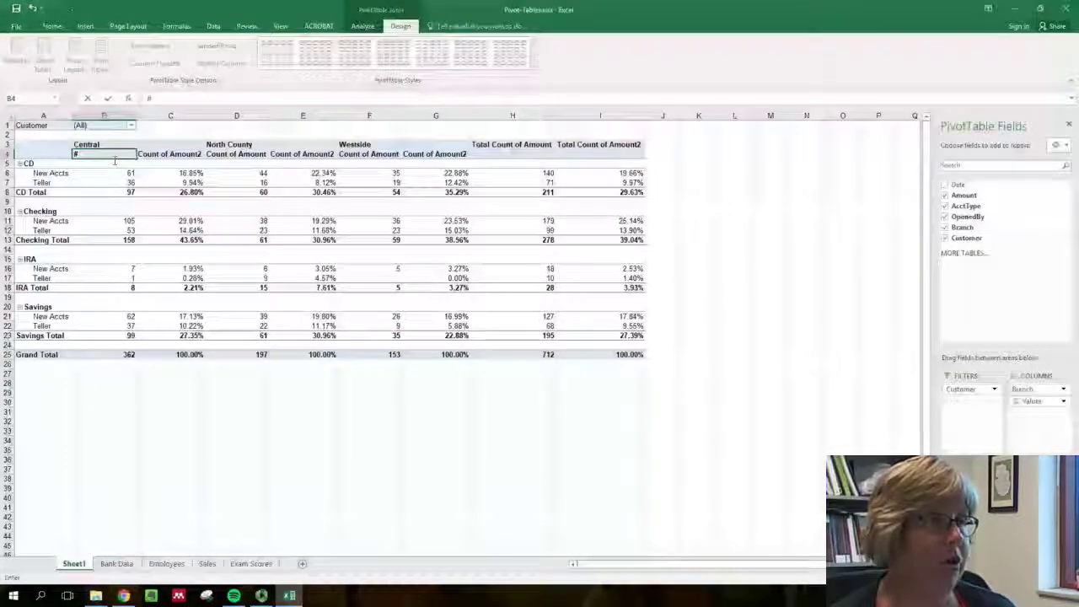
{"action": "type", "text": " of Accts"}
{"action": "key", "text": "Tab"}
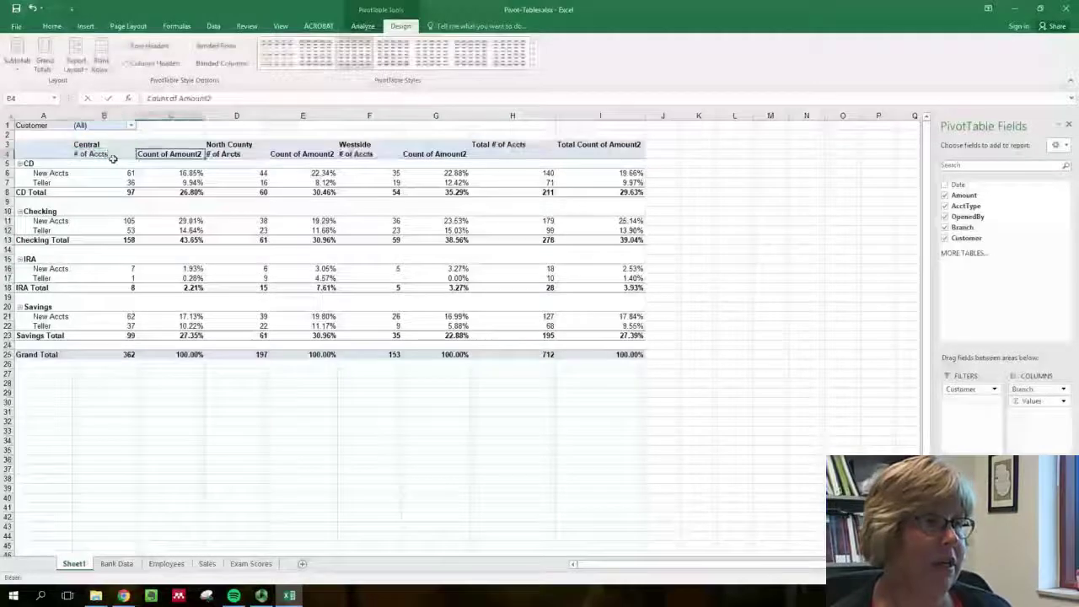
{"action": "type", "text": "'"}
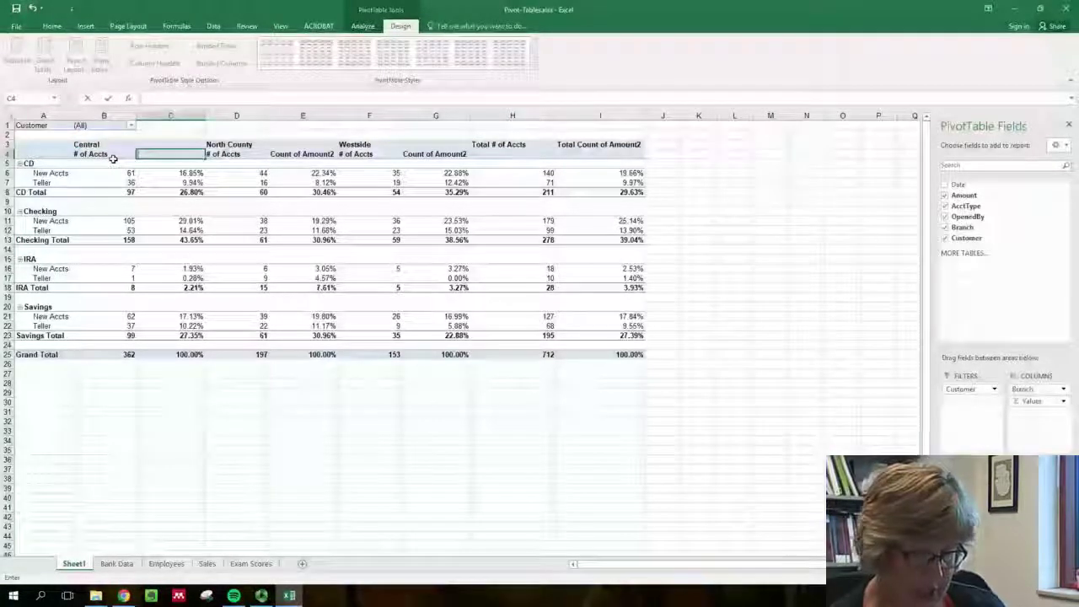
{"action": "type", "text": "%"}
{"action": "key", "text": "Tab"}
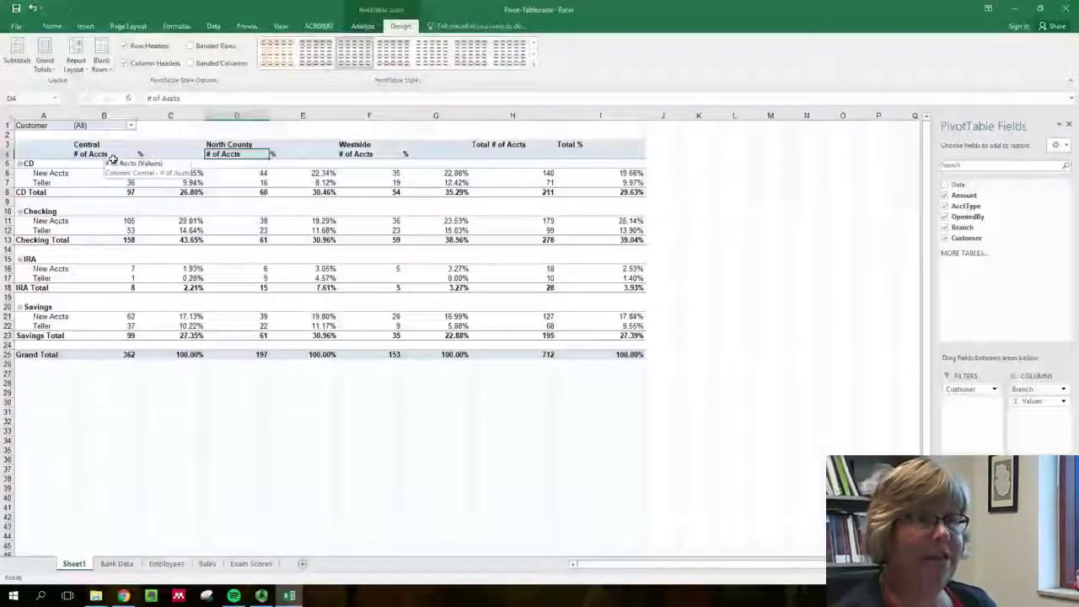